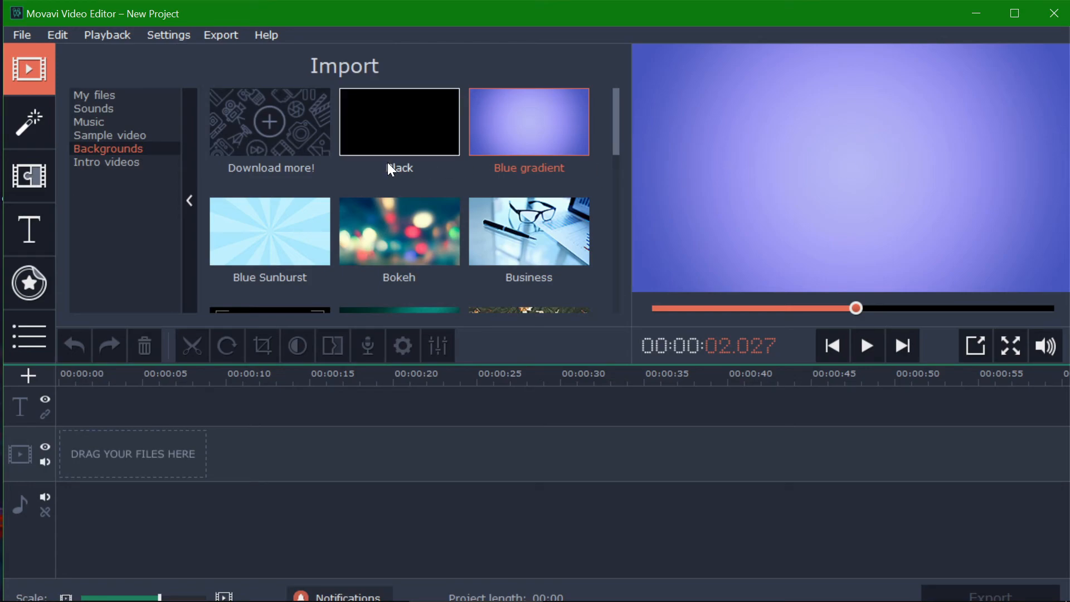
scroll(376, 169, down, 6)
scroll(416, 232, up, 3)
scroll(419, 240, up, 2)
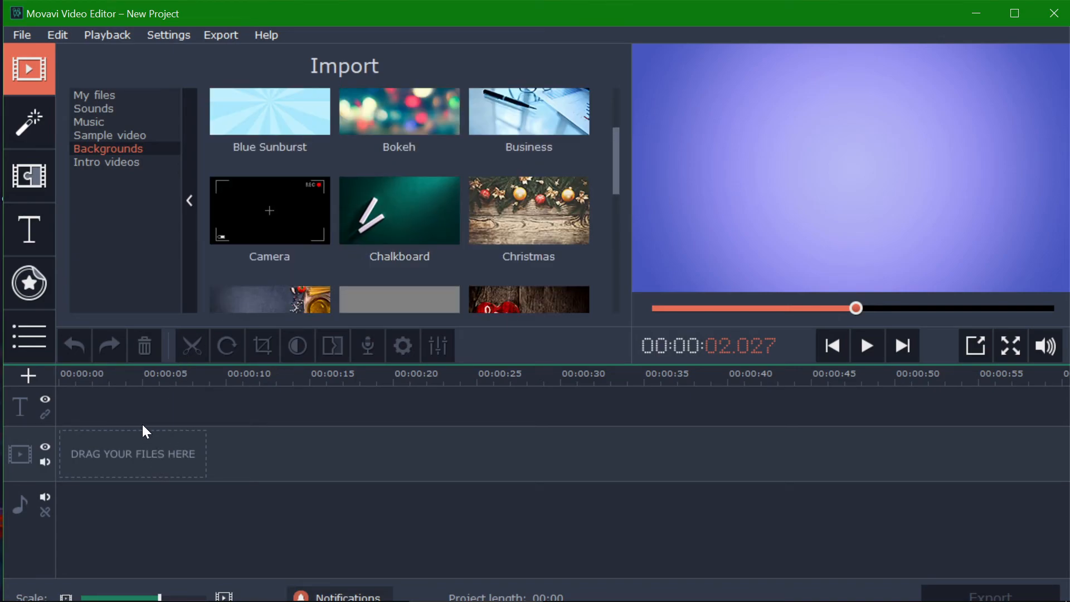
scroll(329, 234, up, 2)
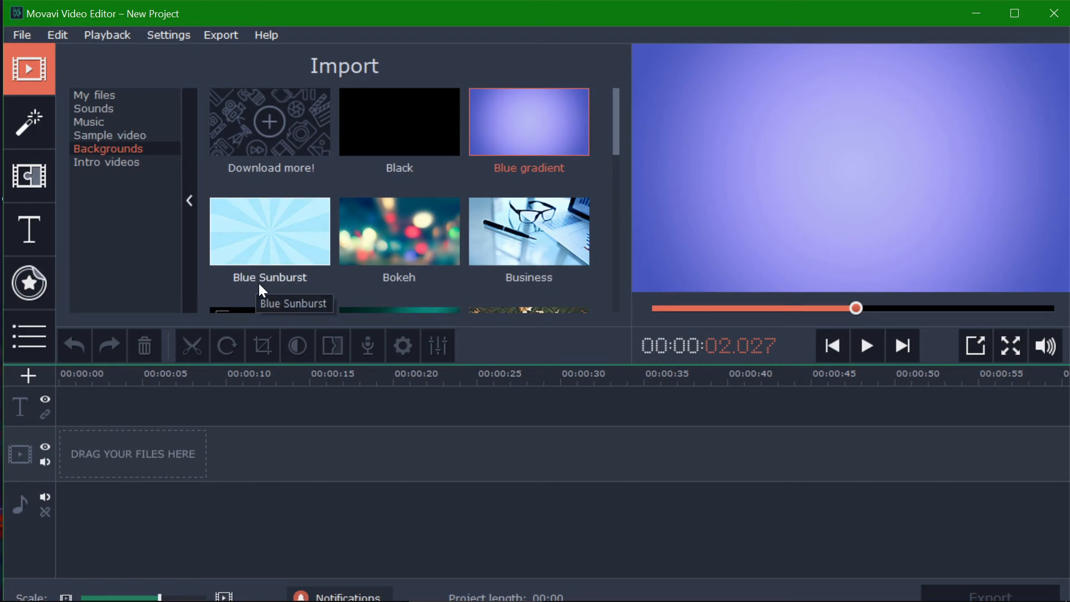
Import the solid-green-backround image from the Editing Pics folder in Videos and extend its timeline clip to about 10 seconds.
click(84, 94)
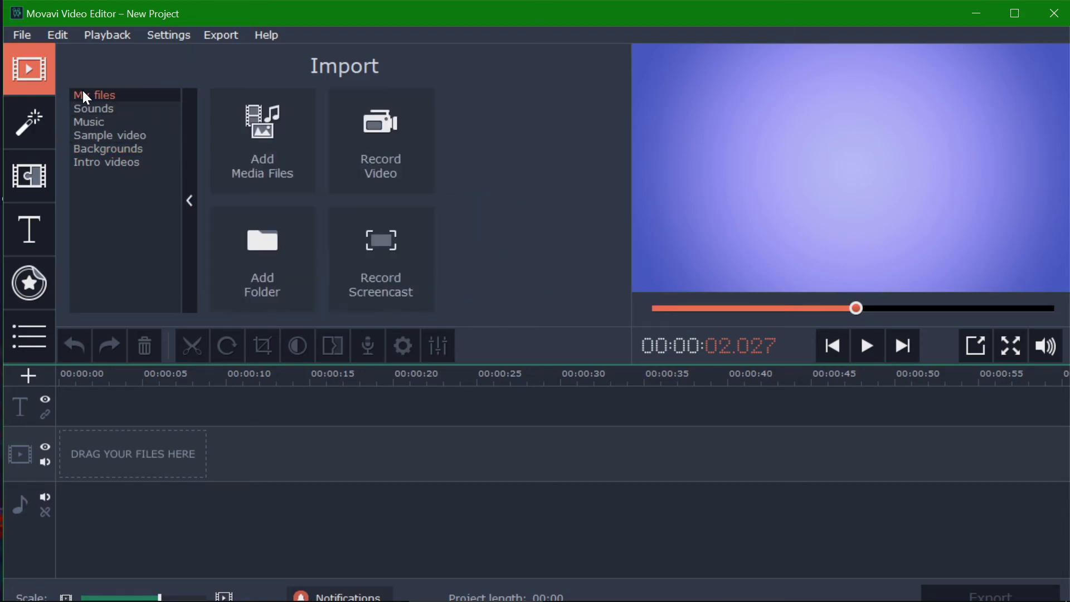
click(250, 125)
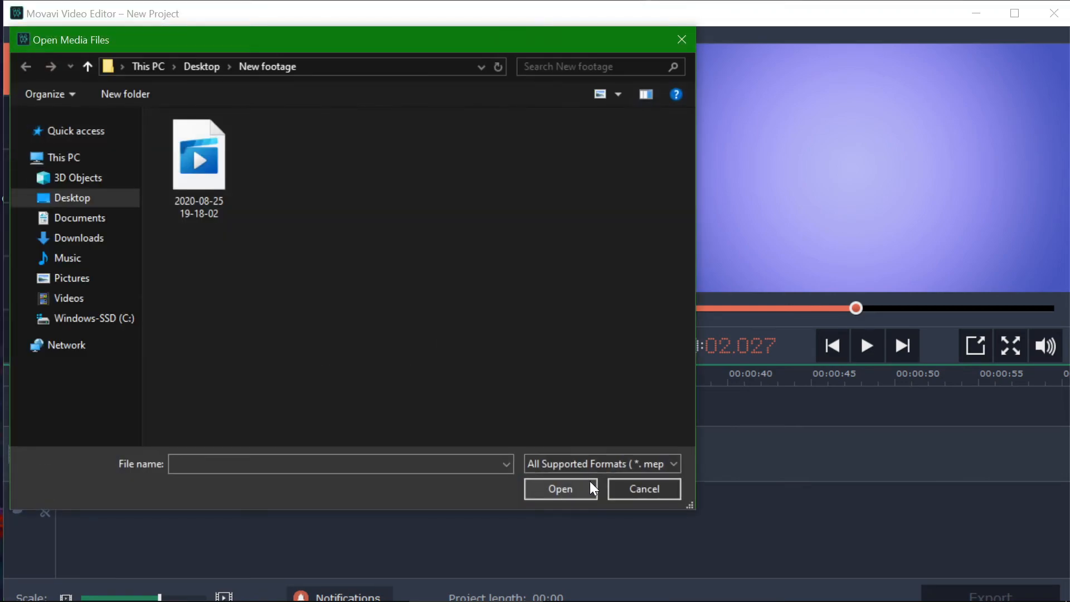
click(89, 300)
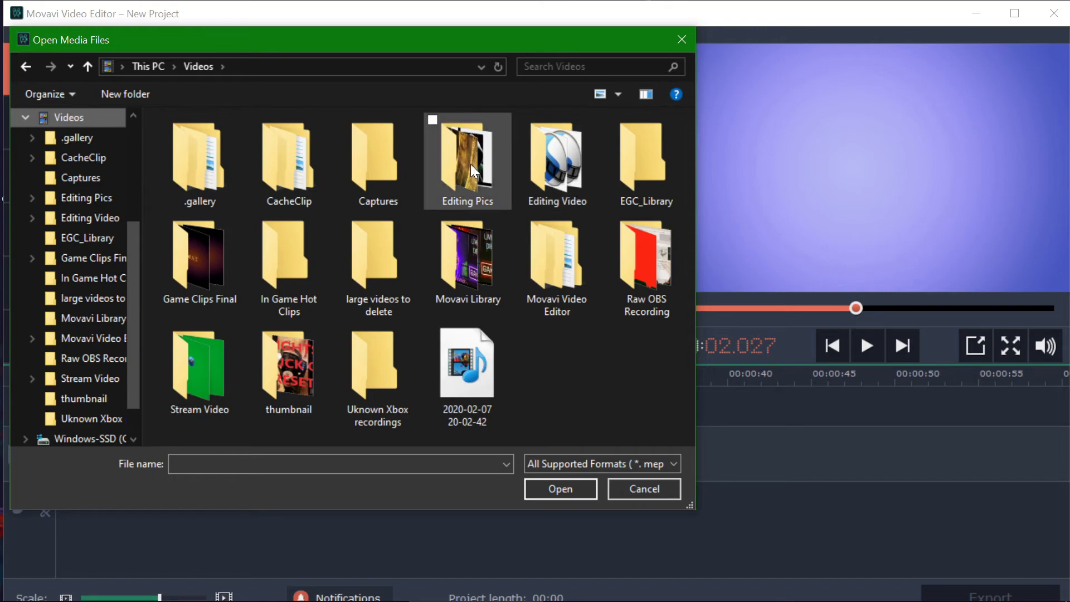
double_click(470, 164)
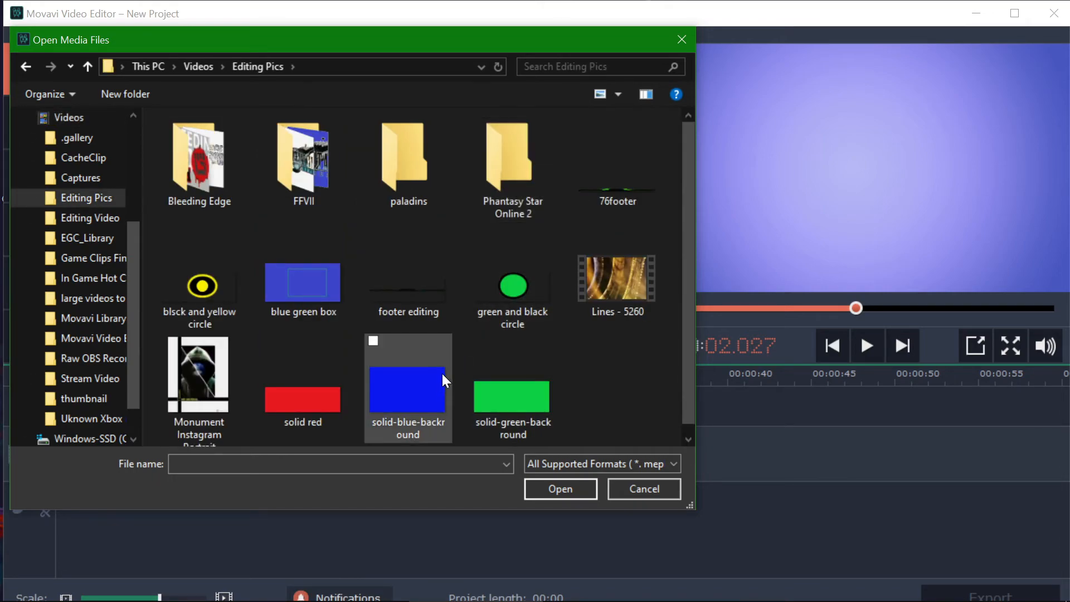
double_click(526, 418)
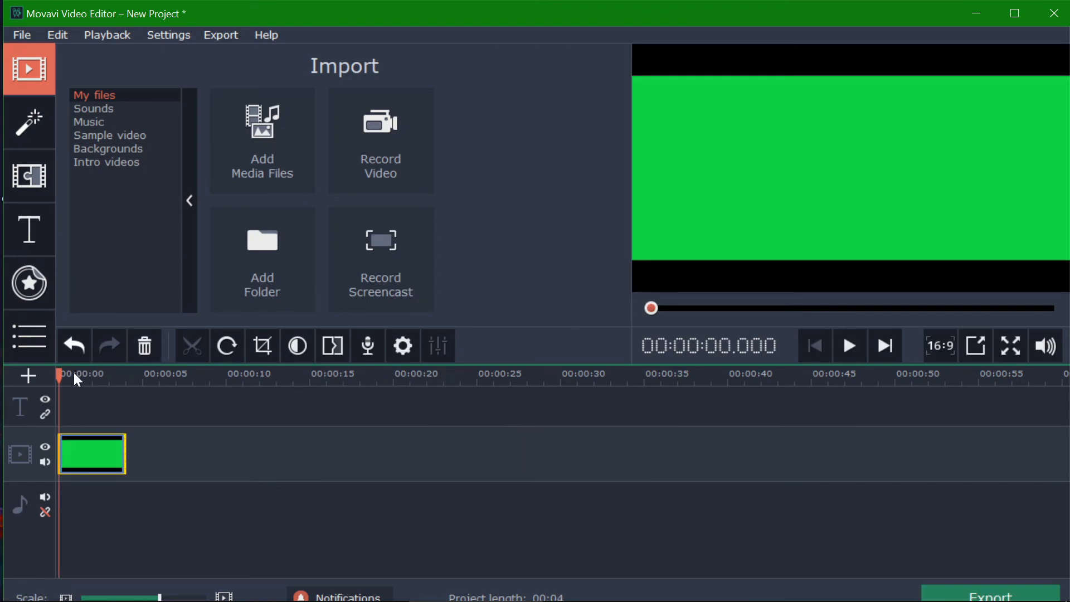
drag(125, 450, 235, 451)
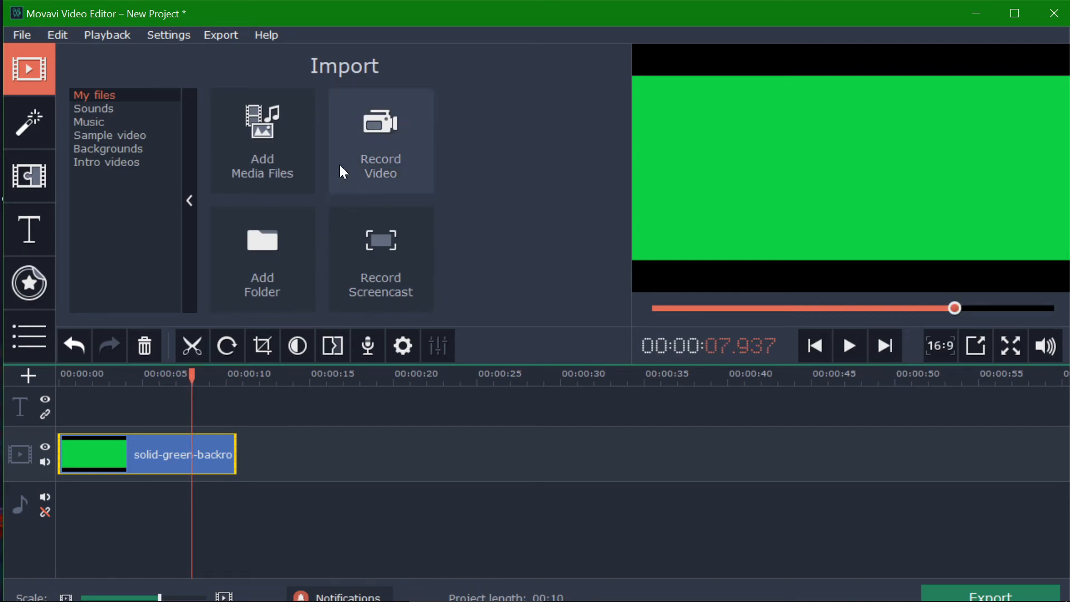
Browse to the Massive-Insanity-WDFLAT > Envenom > Icons folder to add more media files.
click(242, 163)
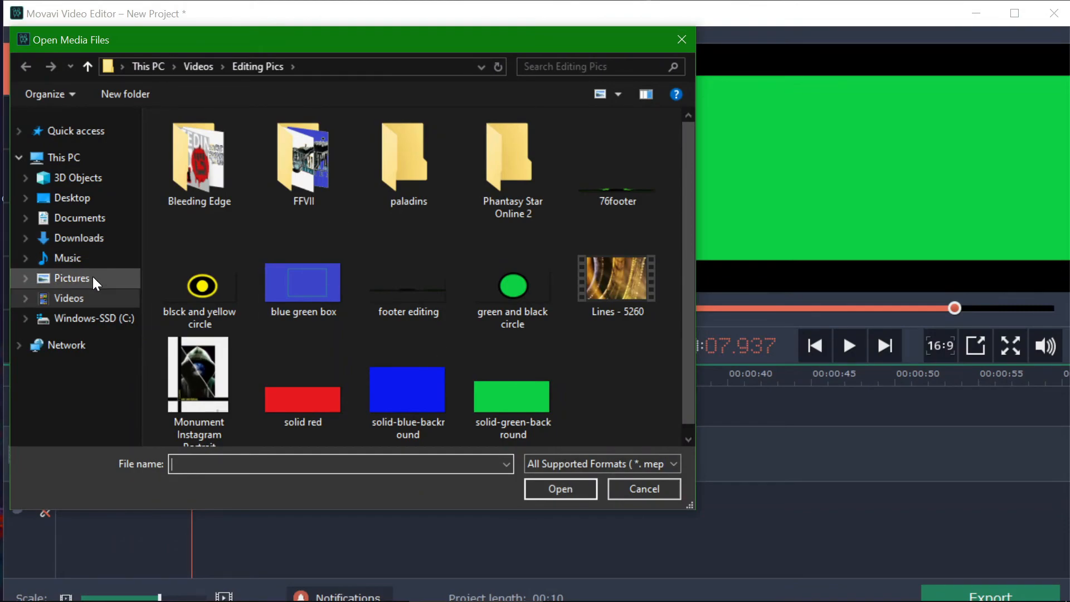
click(93, 276)
double_click(199, 368)
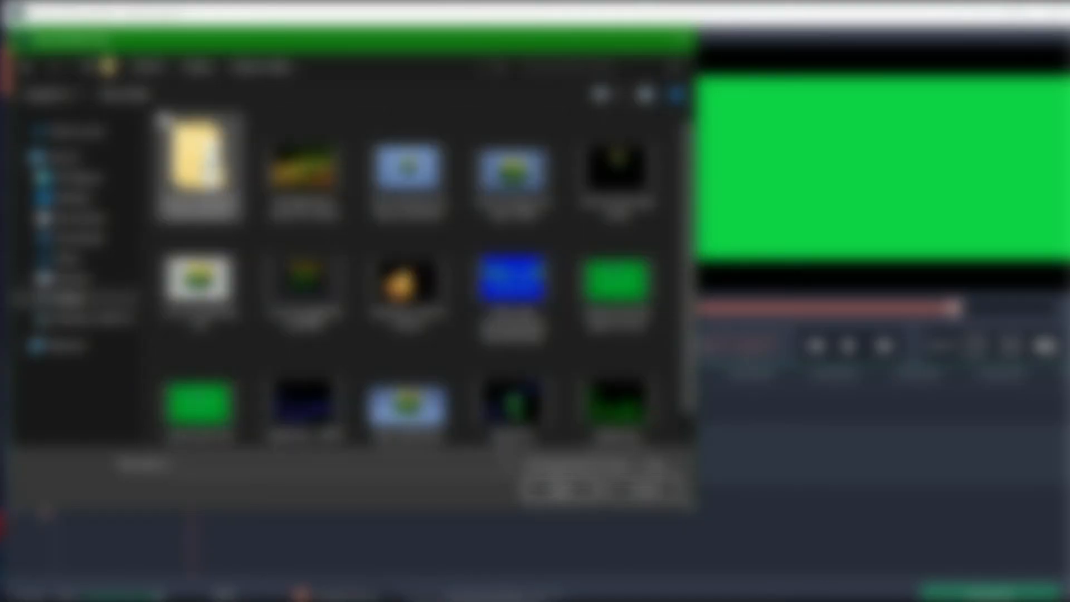
double_click(202, 167)
double_click(202, 167)
click(28, 68)
double_click(201, 169)
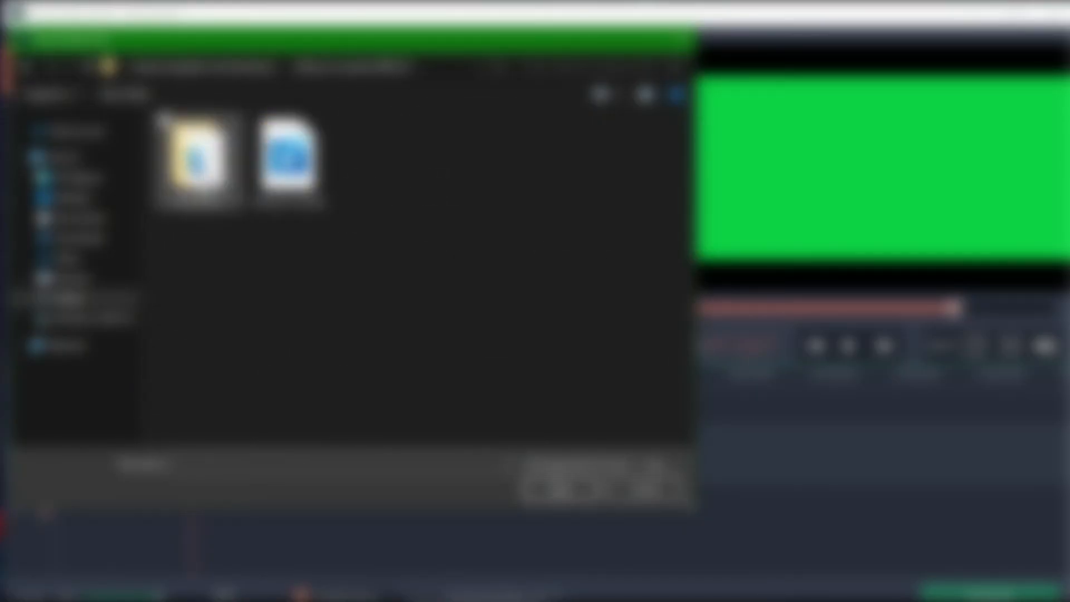
double_click(202, 168)
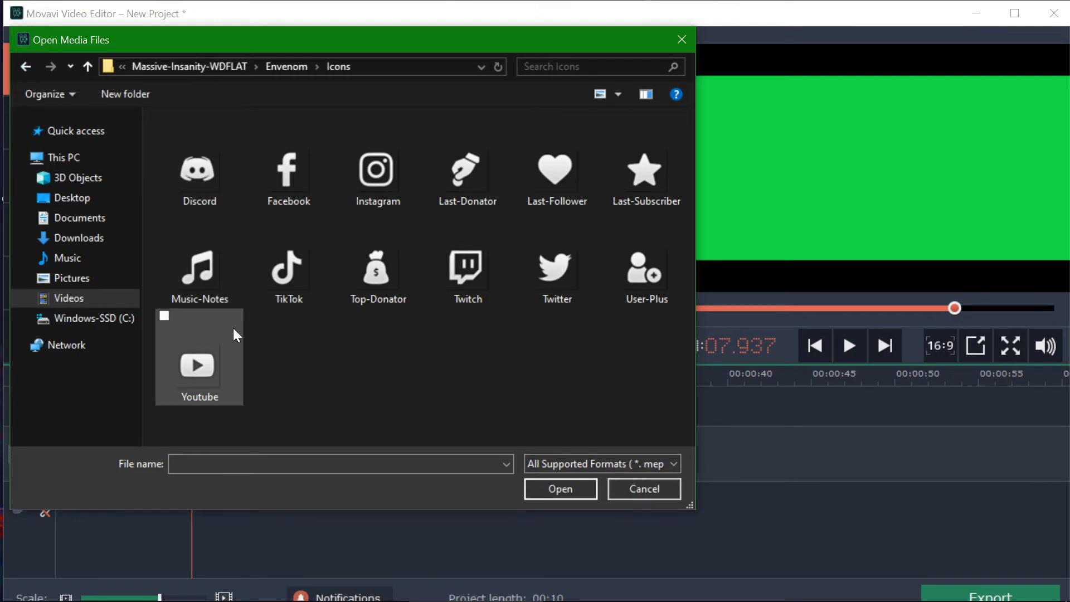
Import the Discord, Facebook, Twitch and Youtube icon images together into the timeline.
click(221, 377)
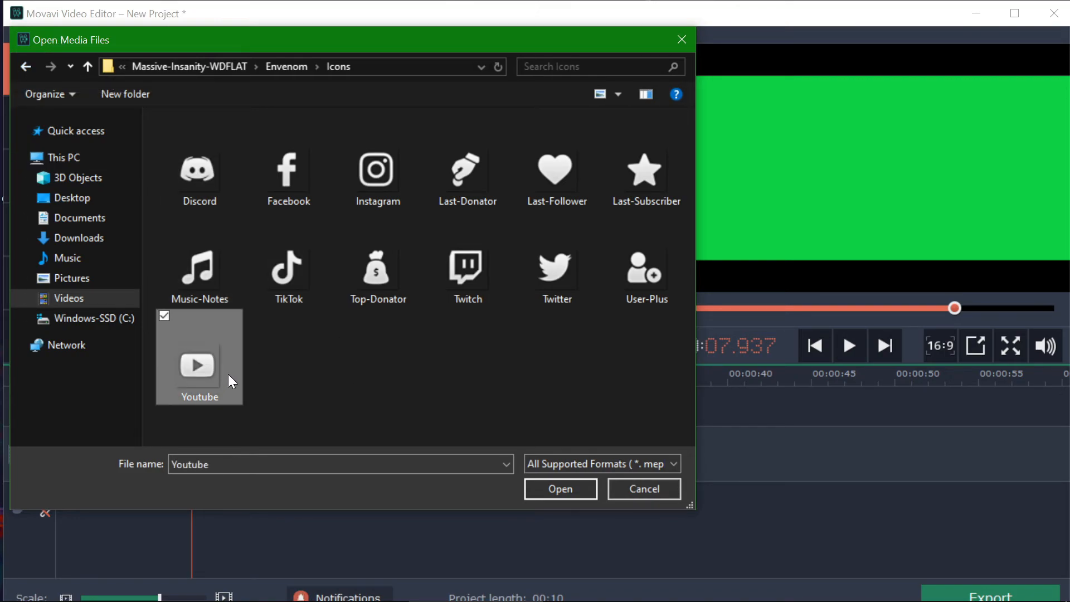
ctrl+click(494, 275)
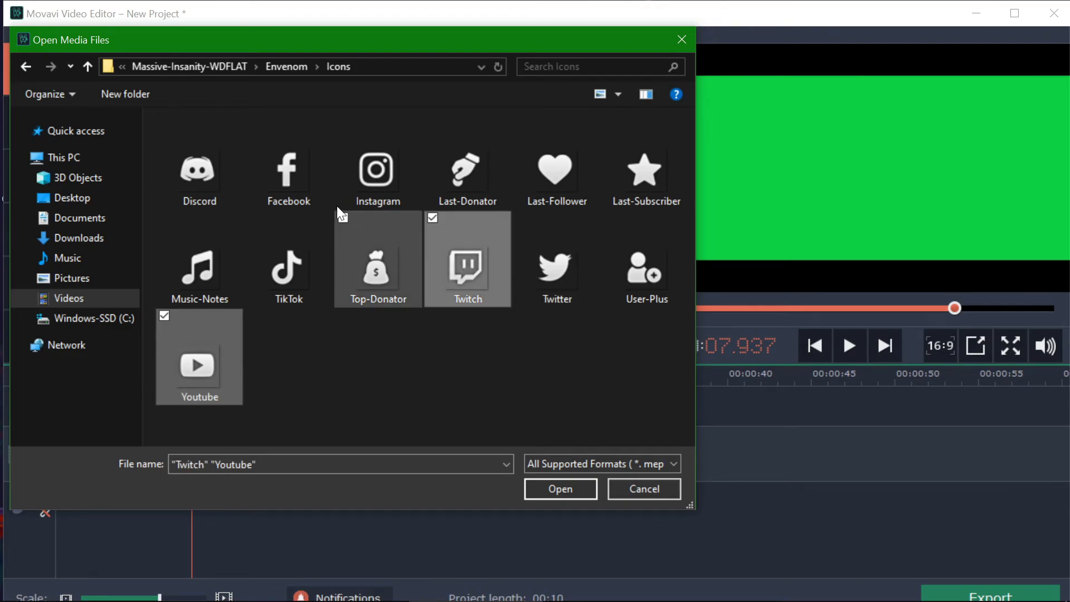
ctrl+click(313, 183)
ctrl+click(210, 172)
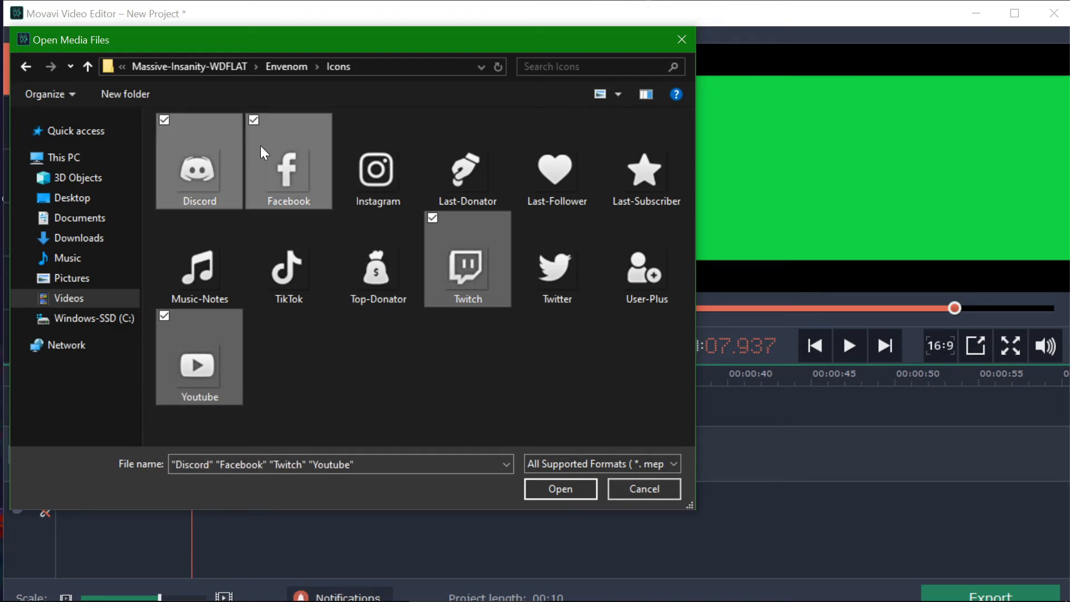
click(555, 489)
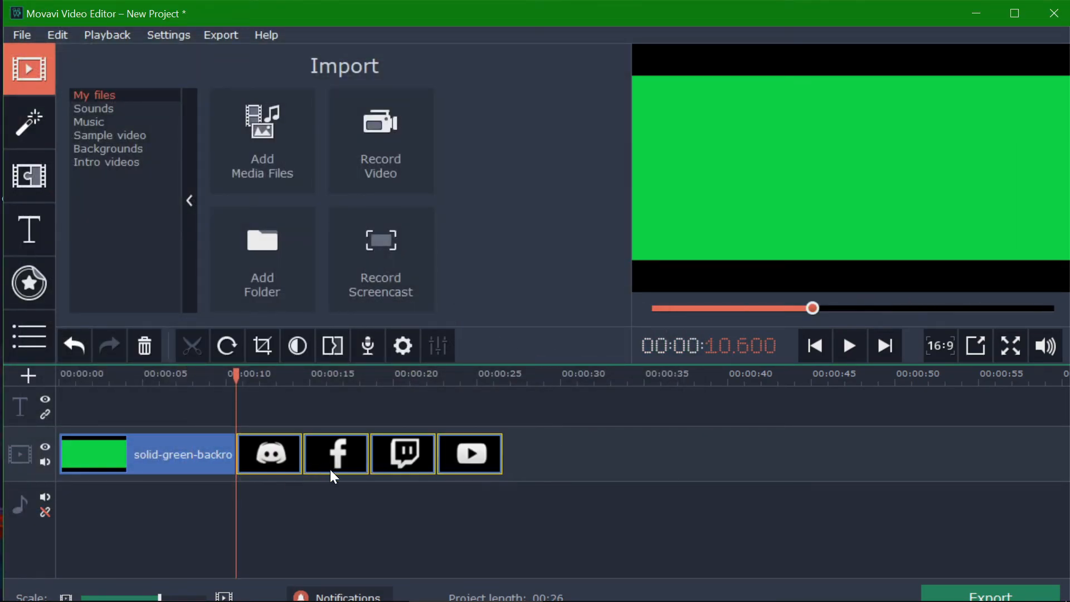
Move the four icon clips onto the overlay track above the solid green background clip.
drag(312, 461, 136, 458)
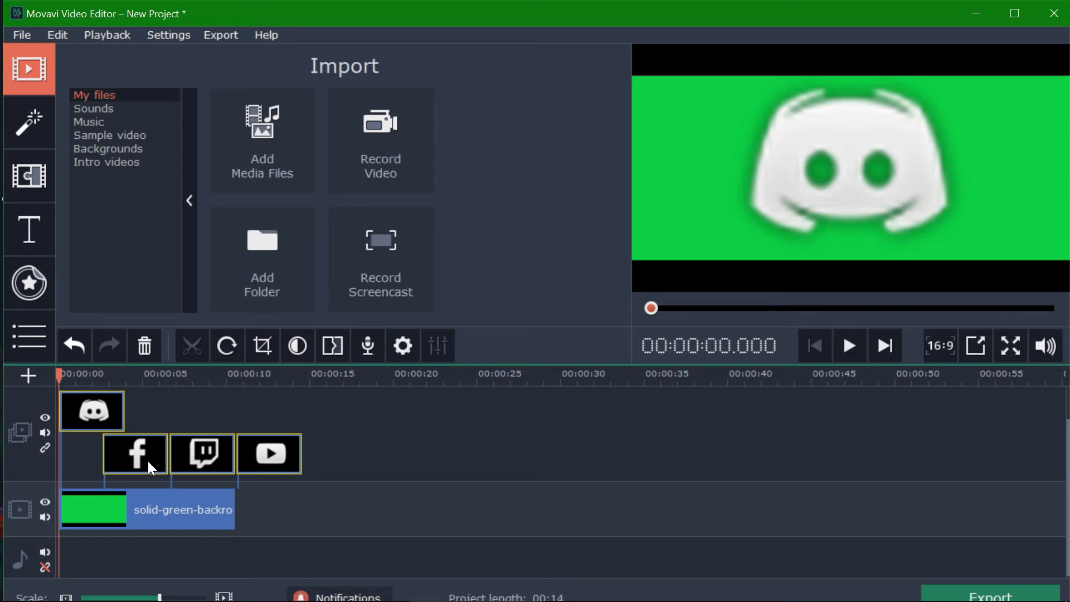
drag(148, 462, 137, 462)
mouse_move(249, 454)
mouse_down()
mouse_move(250, 414)
mouse_move(251, 459)
mouse_up()
right_click(252, 459)
click(362, 452)
Stack the Facebook, Twitch and Youtube clips with the Discord clip so that all four overlays begin together at the timeline start.
drag(120, 452, 94, 450)
drag(182, 454, 99, 403)
drag(275, 483, 96, 402)
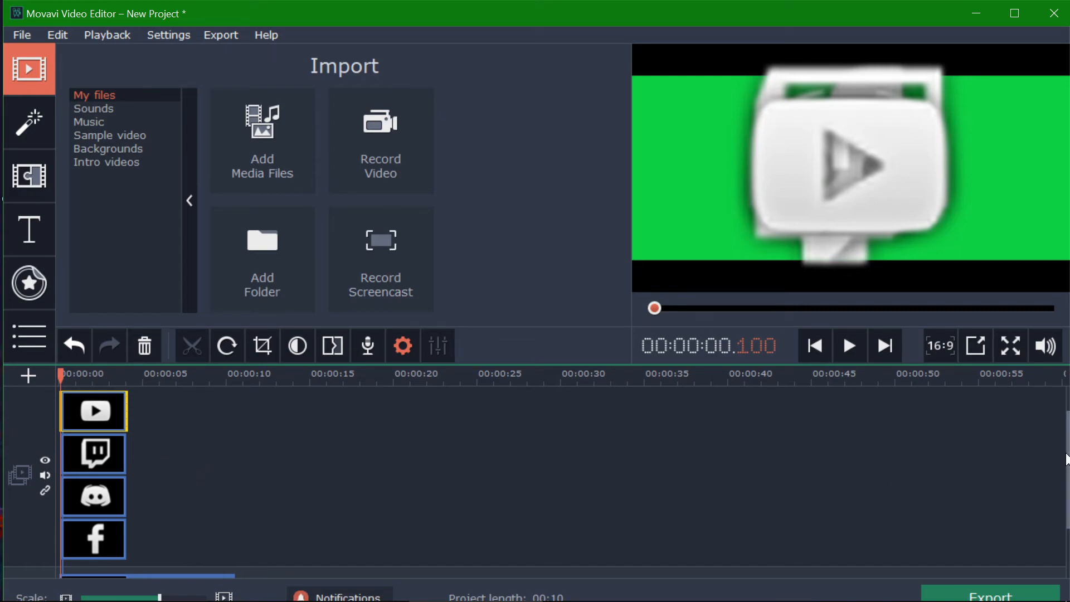
scroll(1061, 492, down, 2)
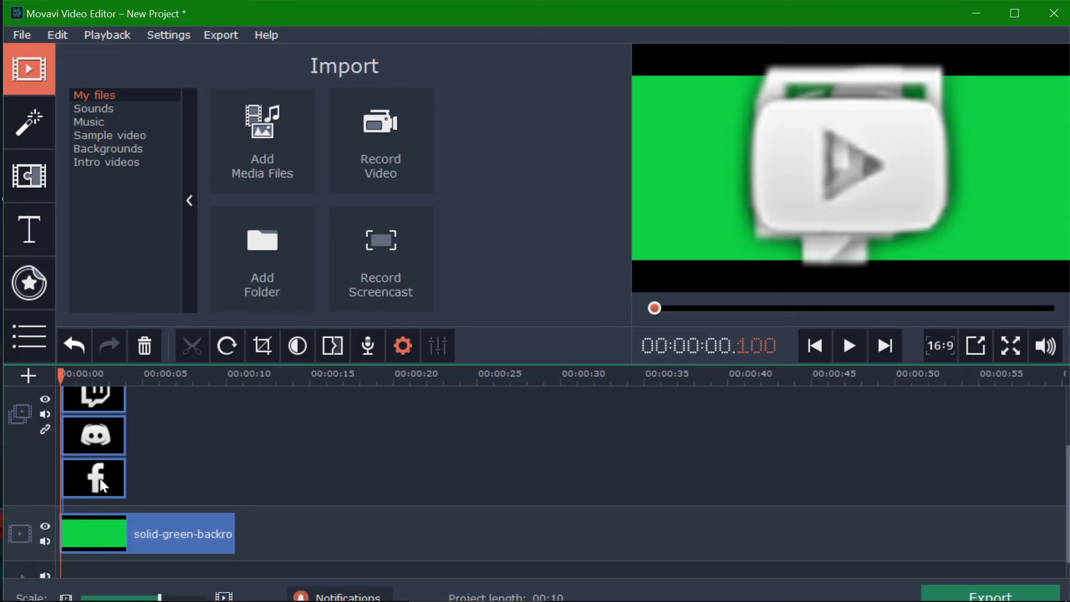
click(79, 527)
drag(61, 530, 58, 528)
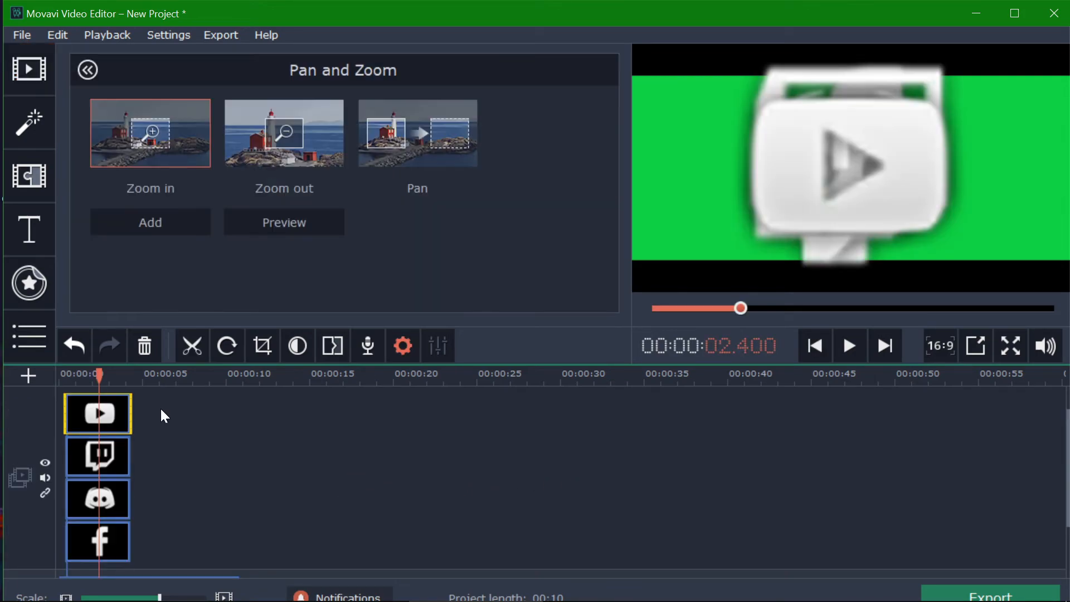
Edit the Youtube clip as an overlay and shrink it to a small icon at the left-centre edge of the frame.
click(132, 420)
click(113, 427)
right_click(109, 420)
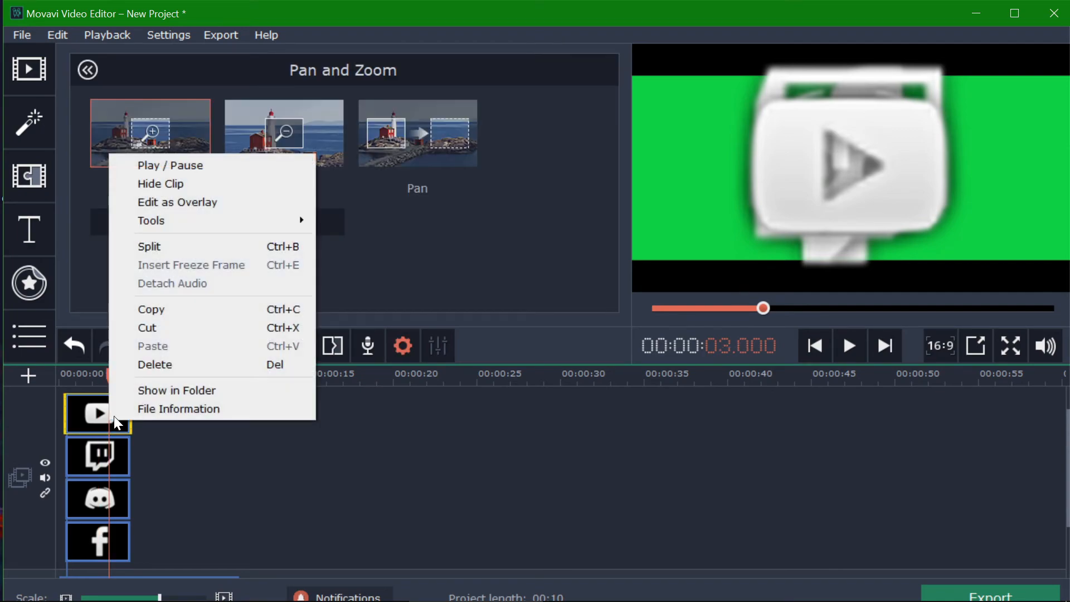
mouse_move(215, 225)
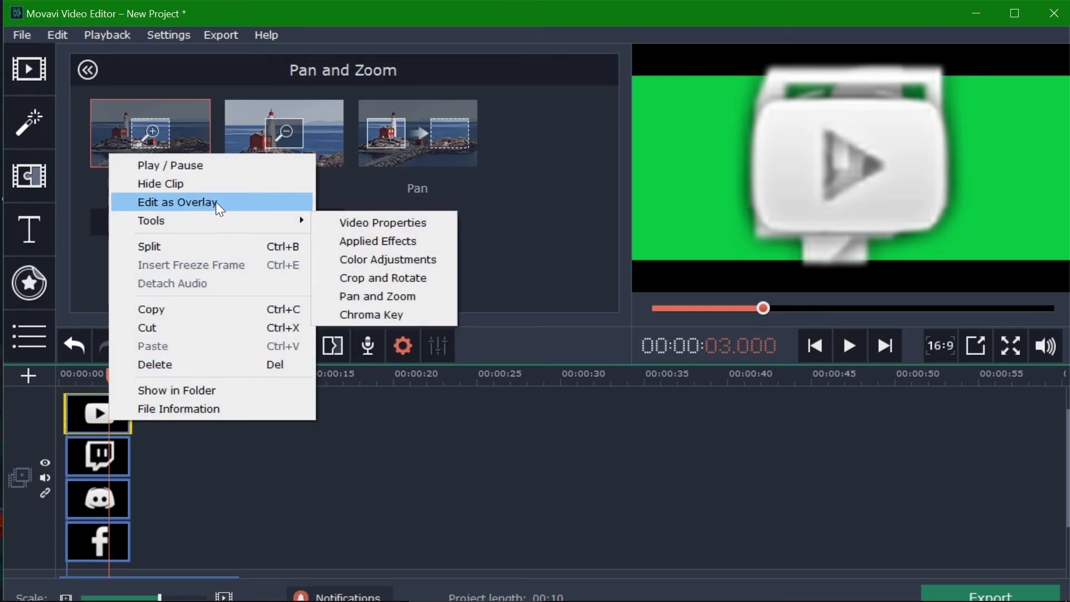
click(216, 202)
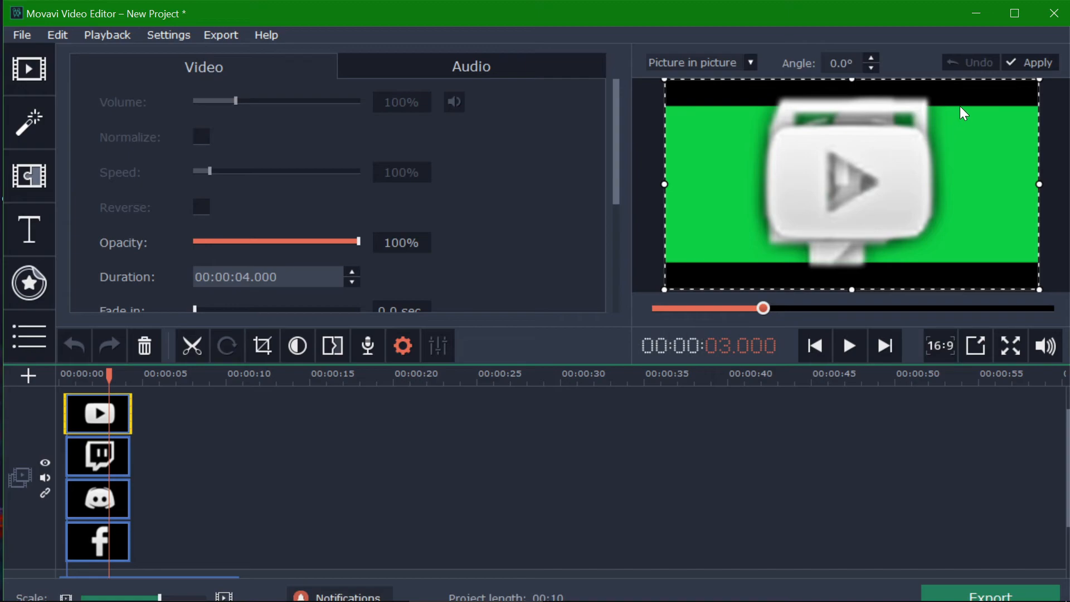
drag(1035, 80, 706, 196)
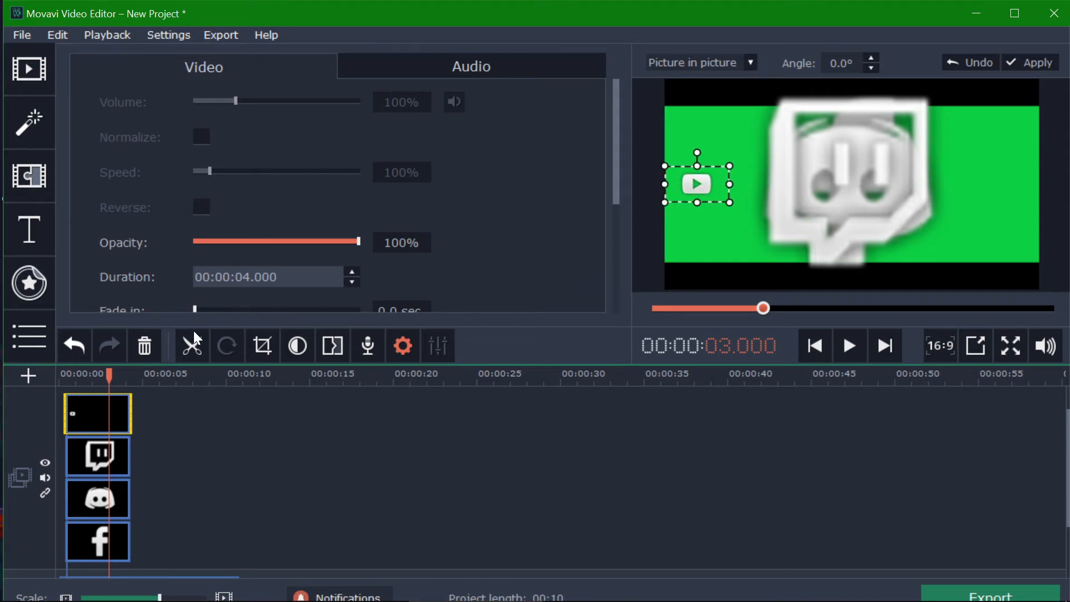
Edit the Twitch clip as an overlay and shrink it to a small icon beside the Youtube icon at mid-height.
click(88, 453)
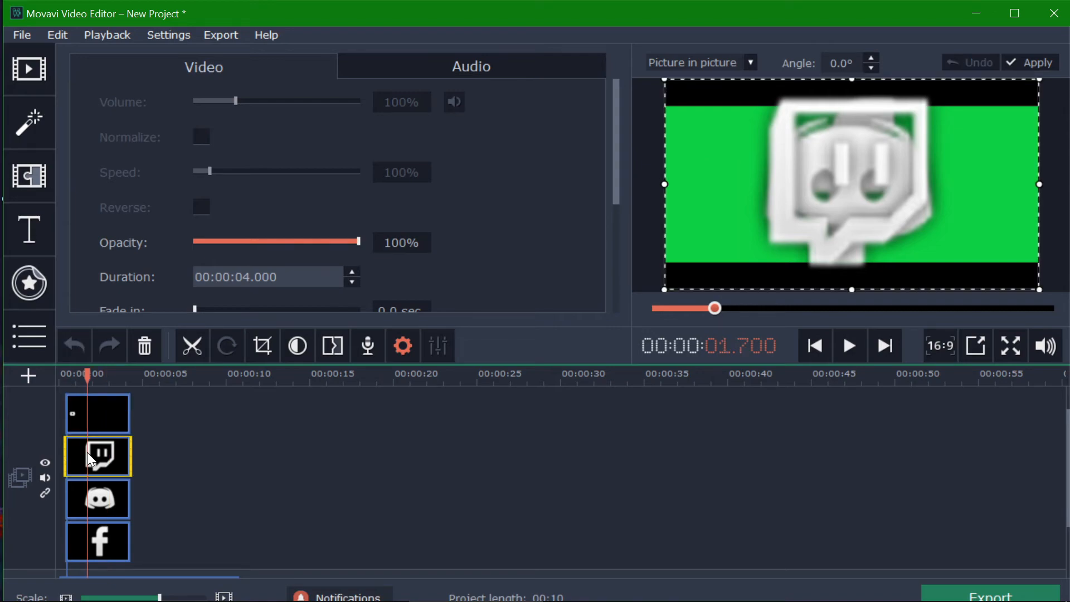
right_click(88, 454)
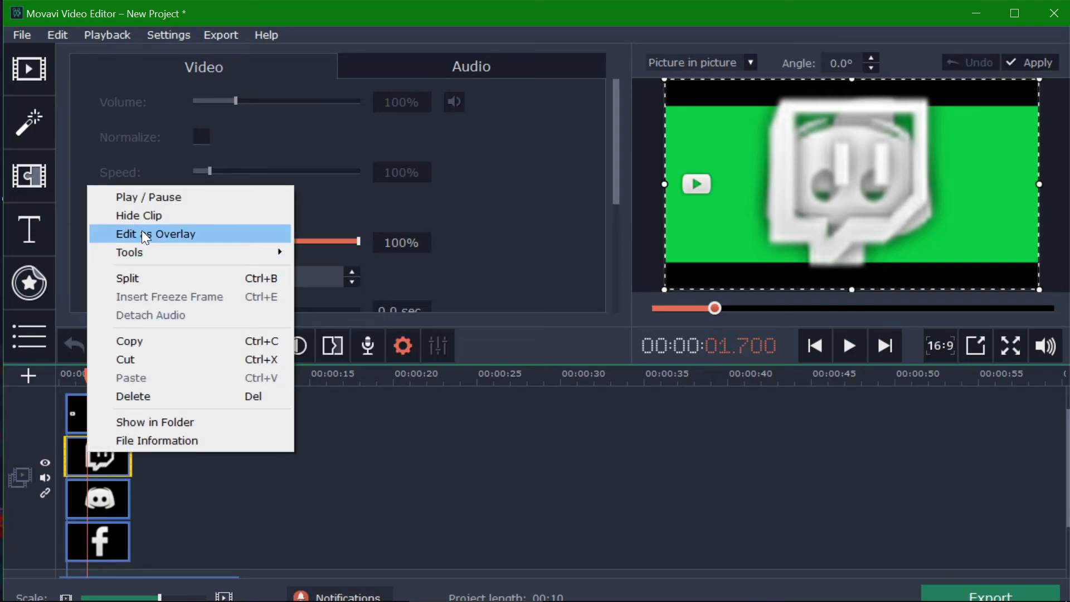
click(232, 232)
right_click(112, 448)
click(198, 228)
drag(977, 174, 929, 181)
drag(665, 80, 758, 185)
Shrink the Discord overlay to a small icon and place it at mid-height near the right edge of the frame.
click(97, 498)
drag(666, 79, 984, 258)
drag(1013, 274, 1011, 185)
Shrink the Facebook overlay to a small icon and line it up beside the Discord icon, right of the frame's centre.
right_click(116, 530)
click(184, 313)
drag(1038, 81, 883, 189)
click(959, 188)
drag(959, 188, 918, 188)
Move the Twitch and Youtube icons toward the frame's centre so they sit side by side, left of the Facebook icon.
click(106, 456)
drag(748, 184, 823, 183)
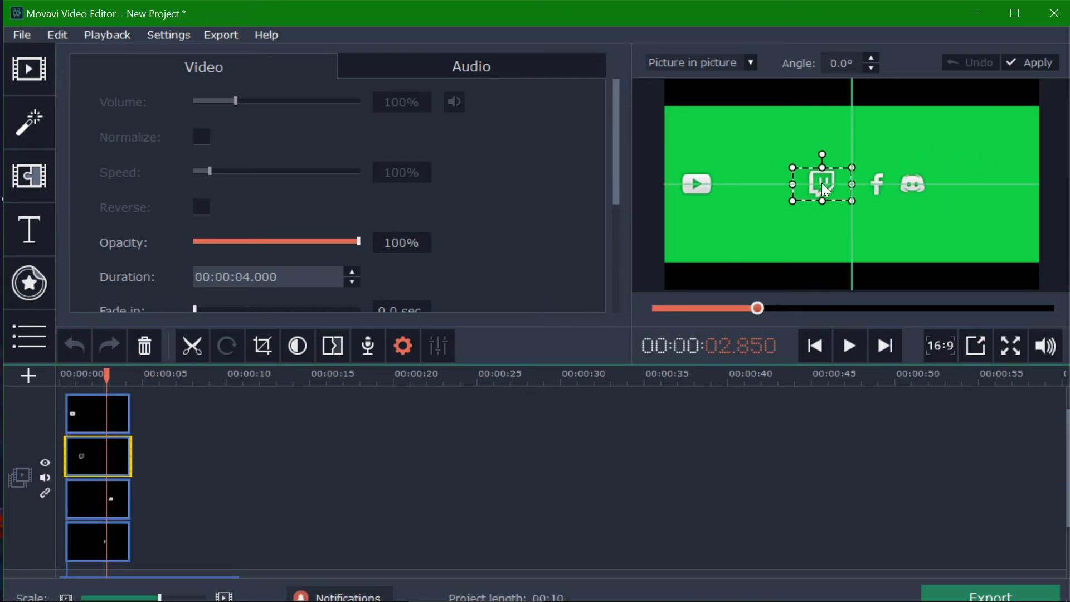
click(98, 402)
drag(698, 192, 780, 192)
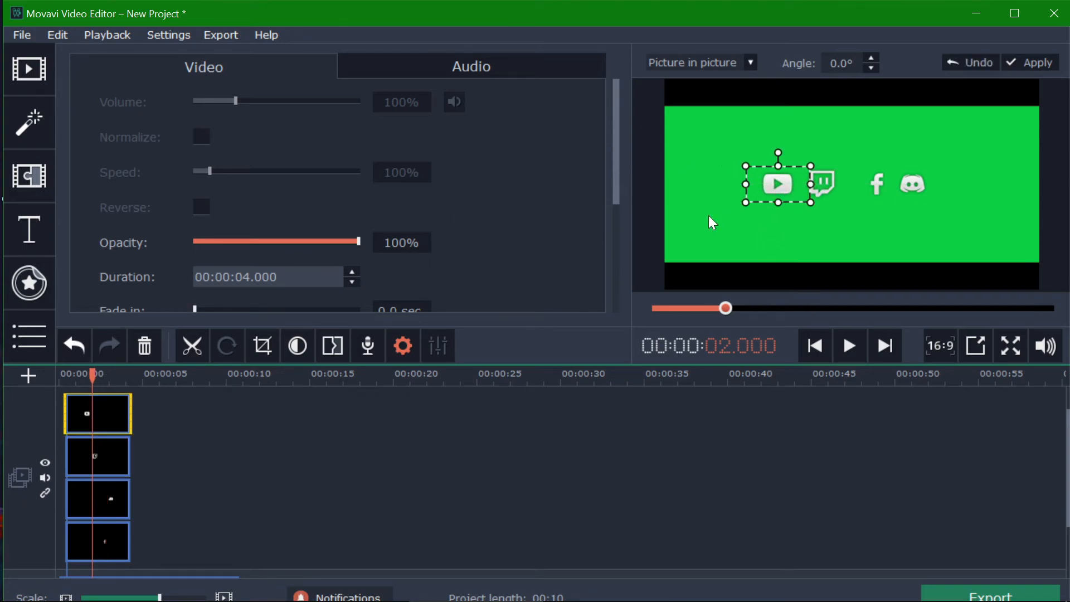
click(200, 460)
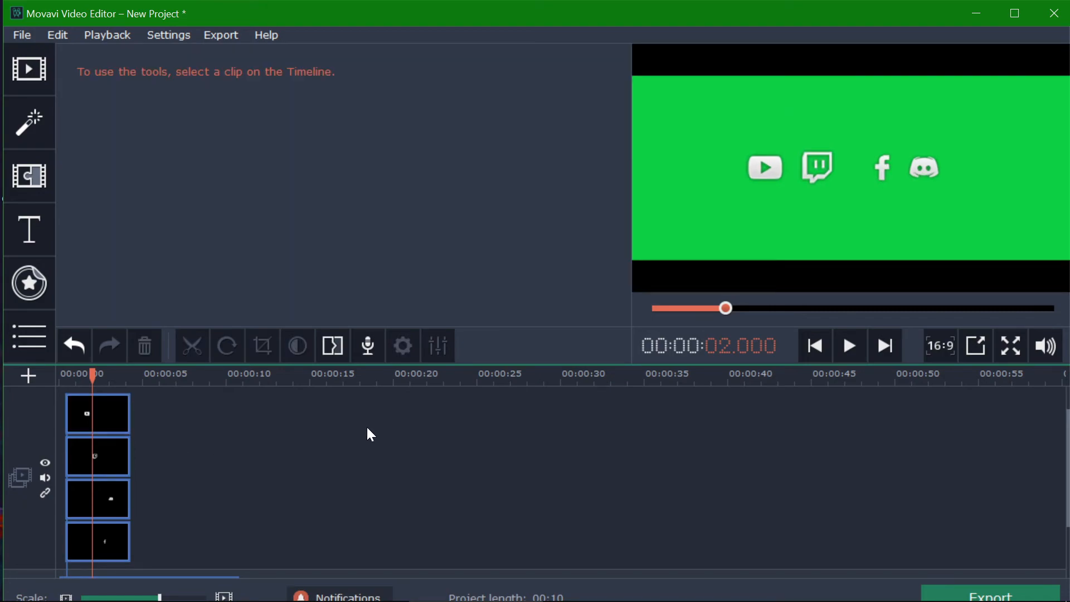
click(99, 426)
right_click(99, 424)
click(219, 426)
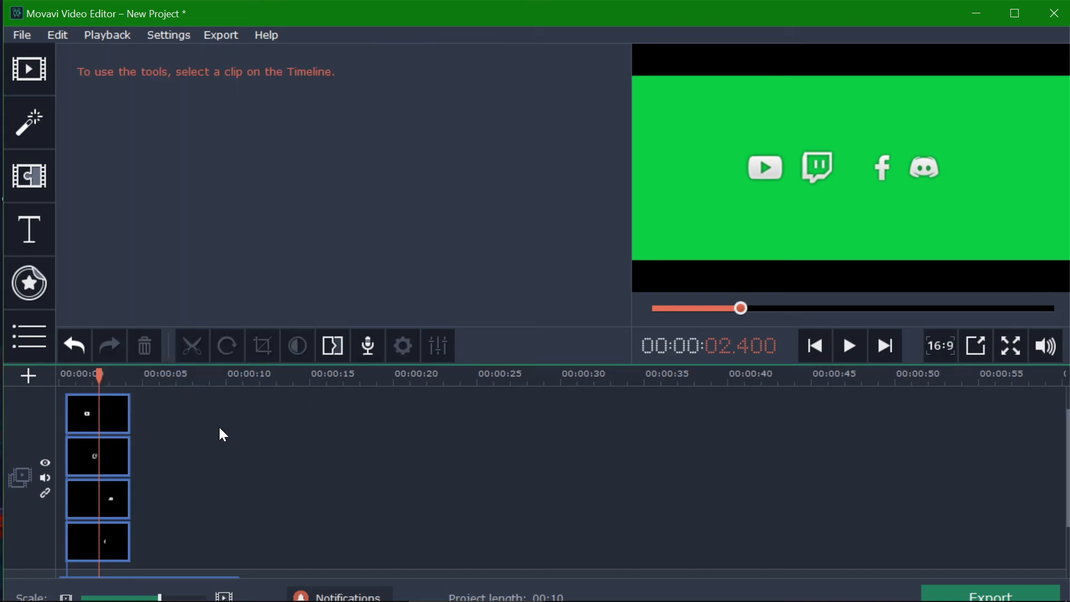
Recolour the Youtube overlay with manual colour adjustments, setting Hue to 128, Temperature to 139 and Tint to 208.
click(91, 409)
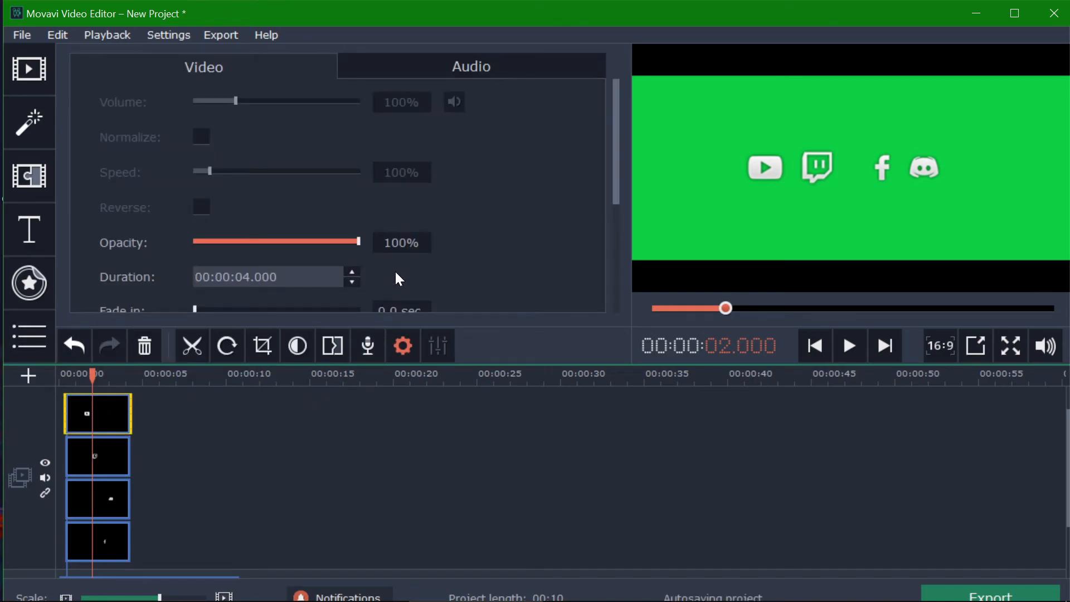
scroll(396, 268, down, 6)
click(186, 138)
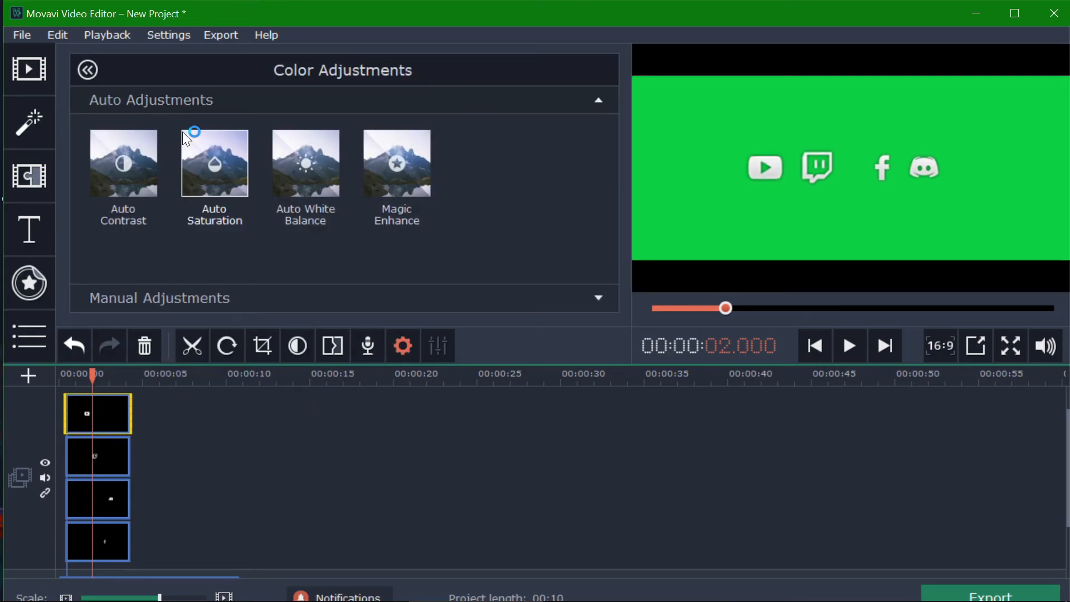
click(496, 297)
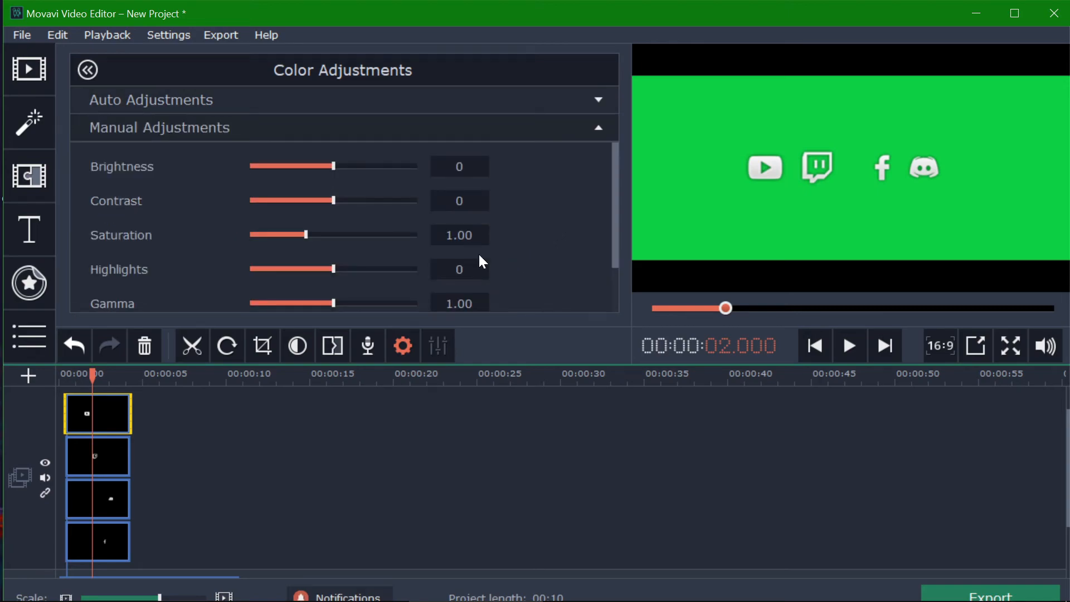
scroll(499, 236, down, 3)
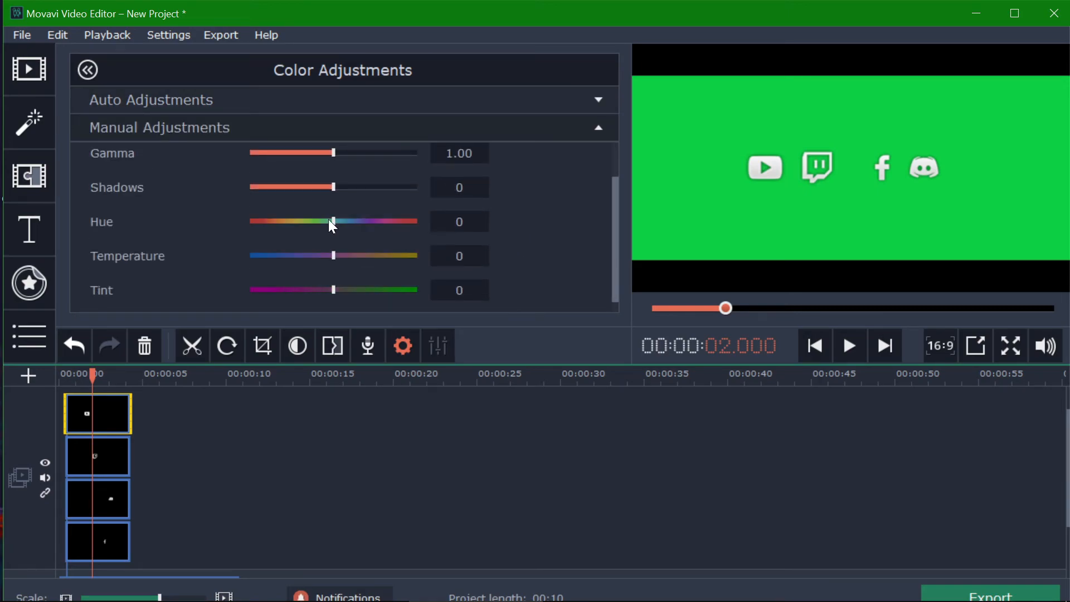
drag(333, 219, 390, 237)
drag(342, 261, 374, 259)
drag(333, 289, 399, 294)
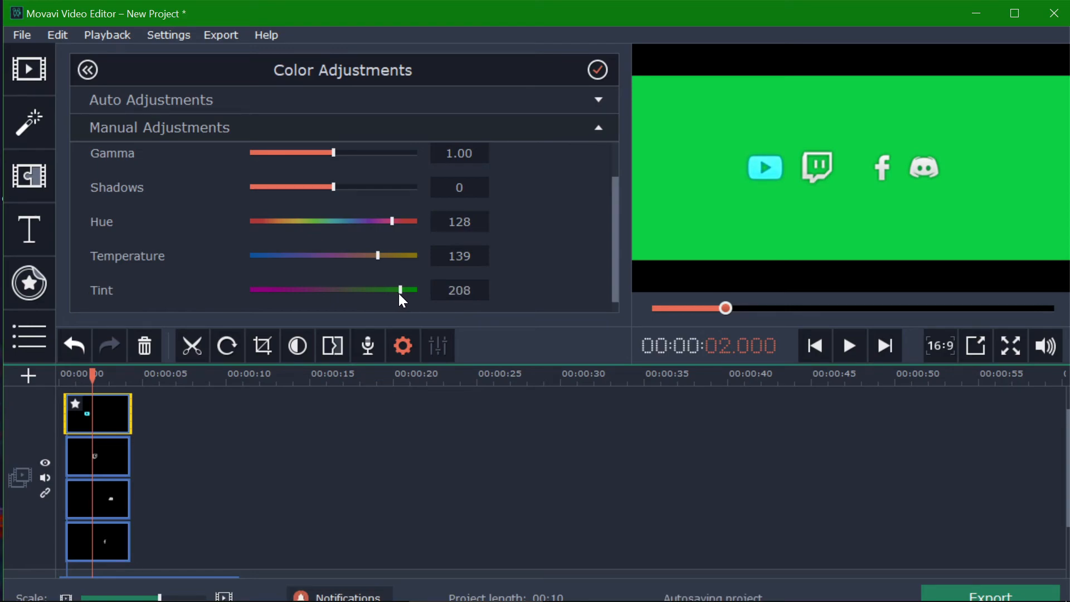
Recolour the Youtube overlay magenta with Hue 180, Temperature -89, Saturation 1.45, Highlights -89 and Gamma 2.39.
drag(394, 222, 415, 226)
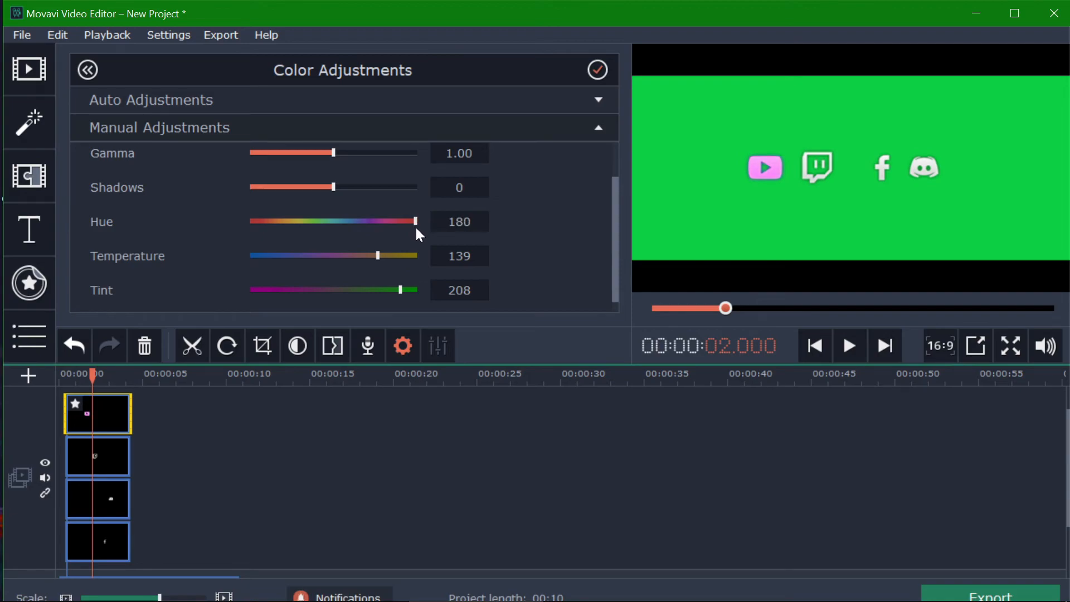
drag(376, 254, 303, 262)
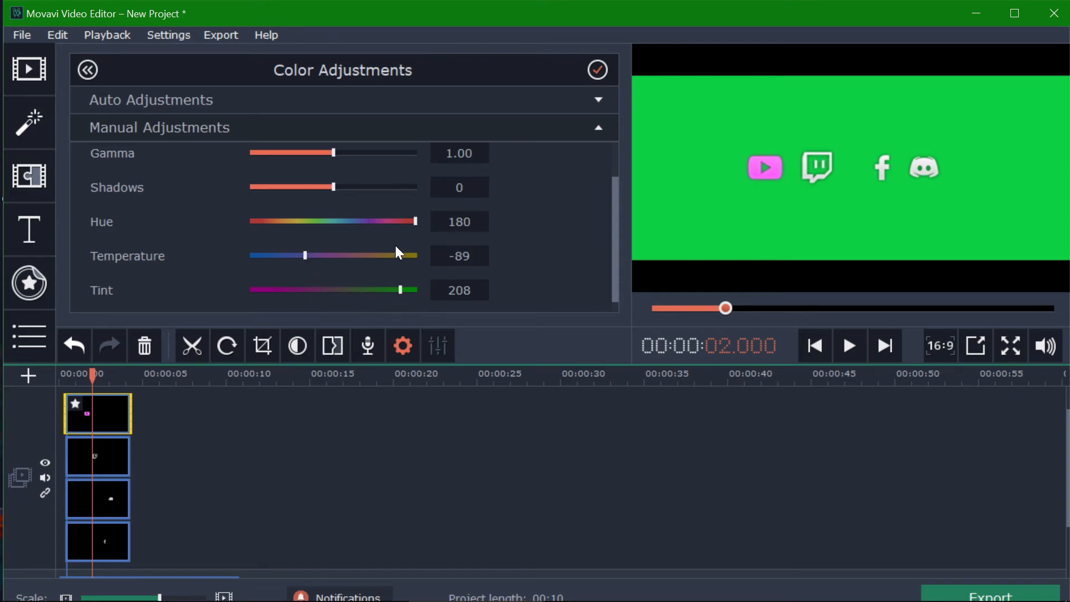
scroll(382, 226, up, 3)
drag(306, 185, 259, 218)
drag(333, 254, 385, 255)
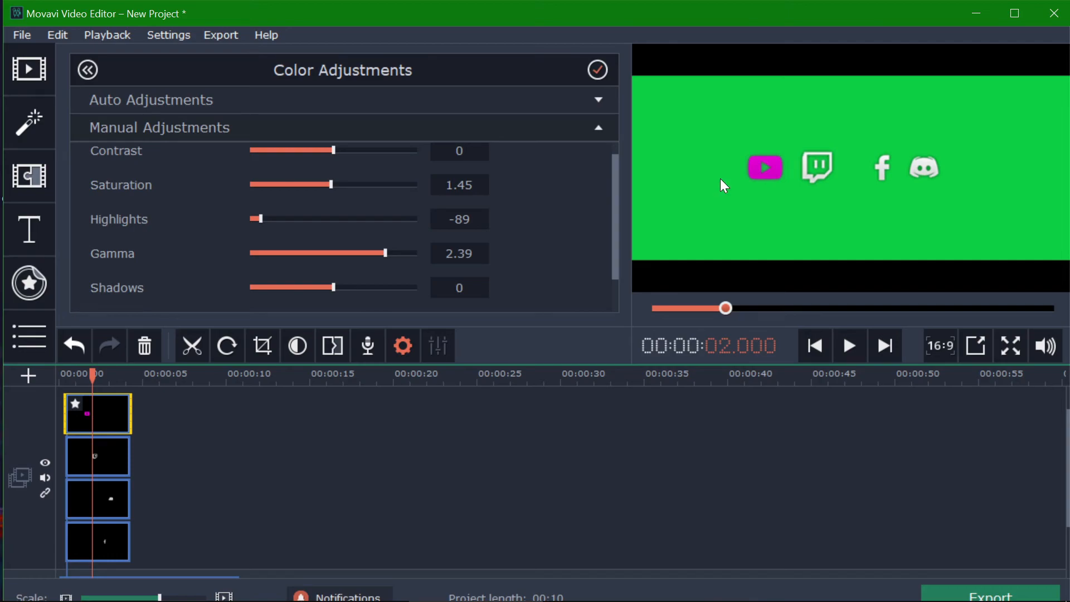
Recolour the Twitch overlay pink with manual colour adjustments, setting Tint to -190 and Temperature to 224.
click(103, 444)
click(336, 294)
scroll(333, 251, down, 3)
drag(333, 247, 273, 248)
drag(333, 213, 403, 220)
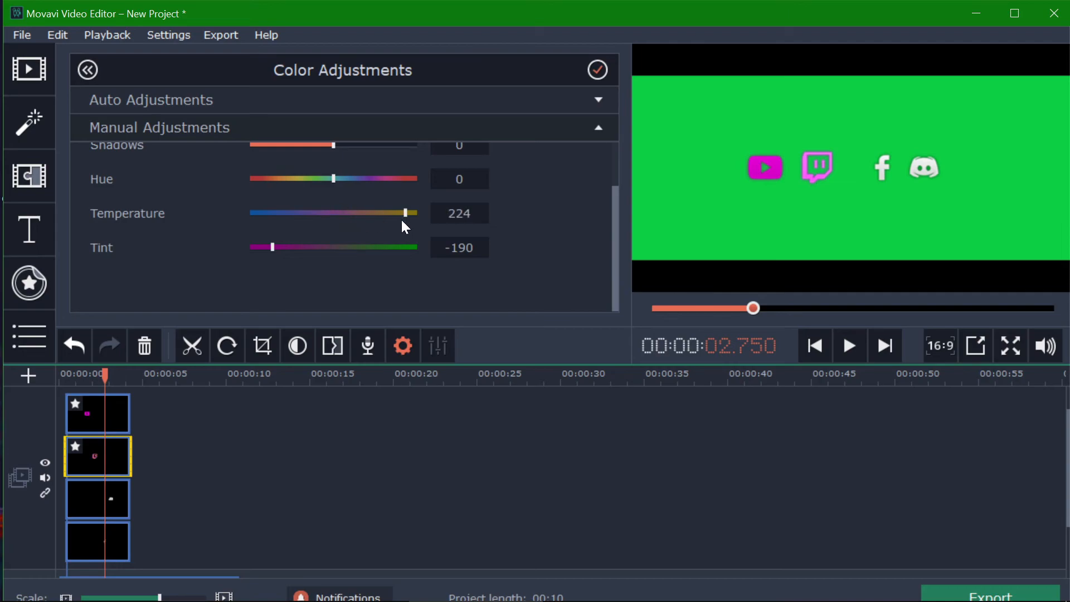
Recolour the Discord overlay yellow with manual colour adjustments, setting Hue to -29, Temperature to 190 and Tint to 216.
click(111, 499)
click(336, 295)
scroll(333, 251, down, 3)
drag(334, 179, 296, 178)
drag(333, 213, 394, 214)
drag(333, 247, 403, 248)
drag(296, 179, 320, 178)
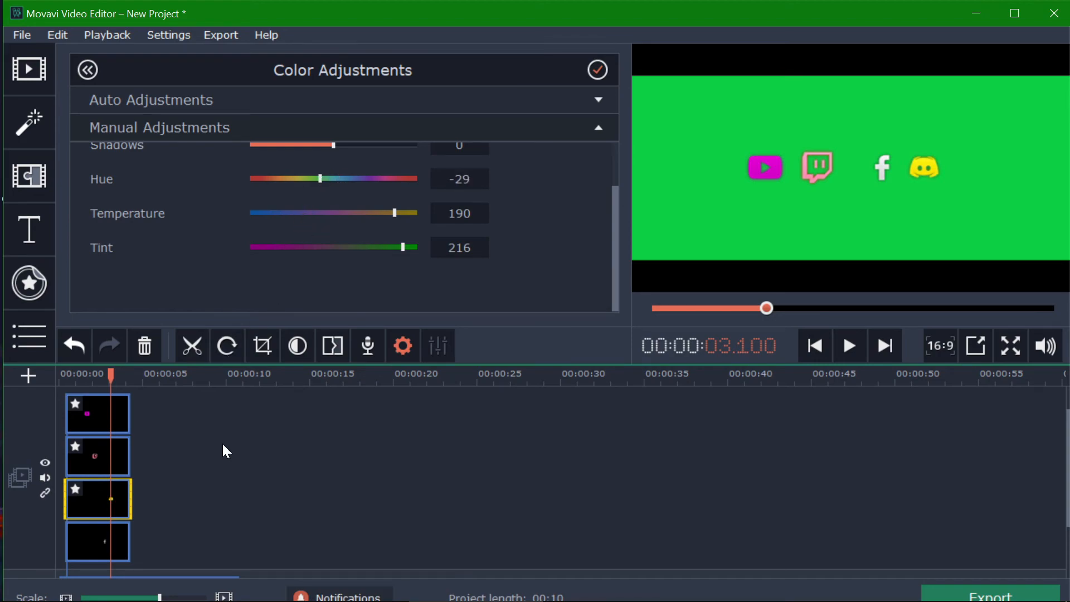
Select the Facebook overlay and recolour its icon black.
click(94, 543)
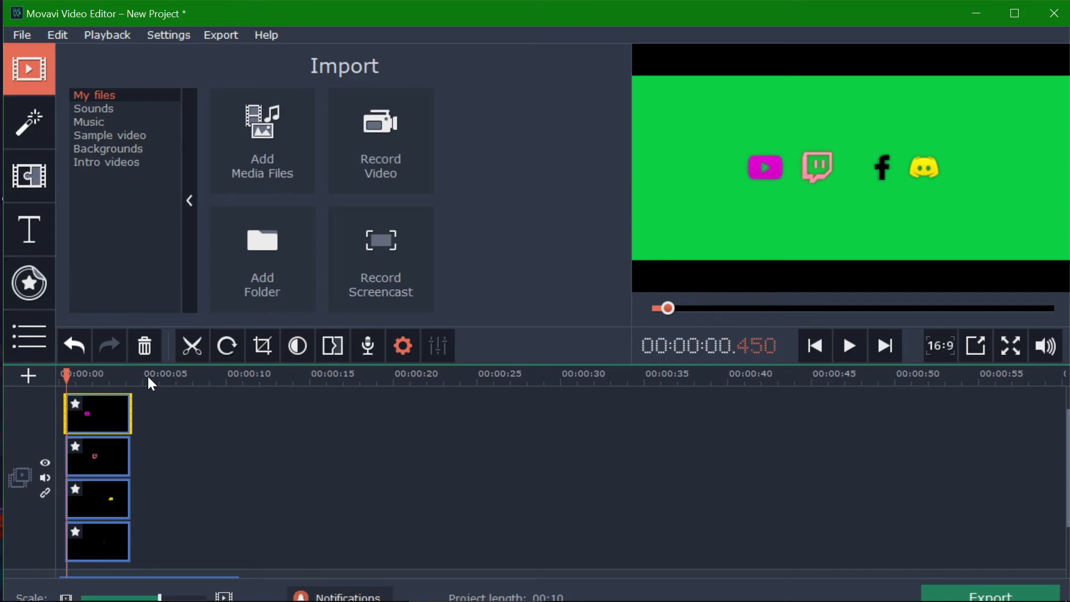
Open the Pan and Zoom tool for the Youtube overlay on the timeline.
right_click(108, 410)
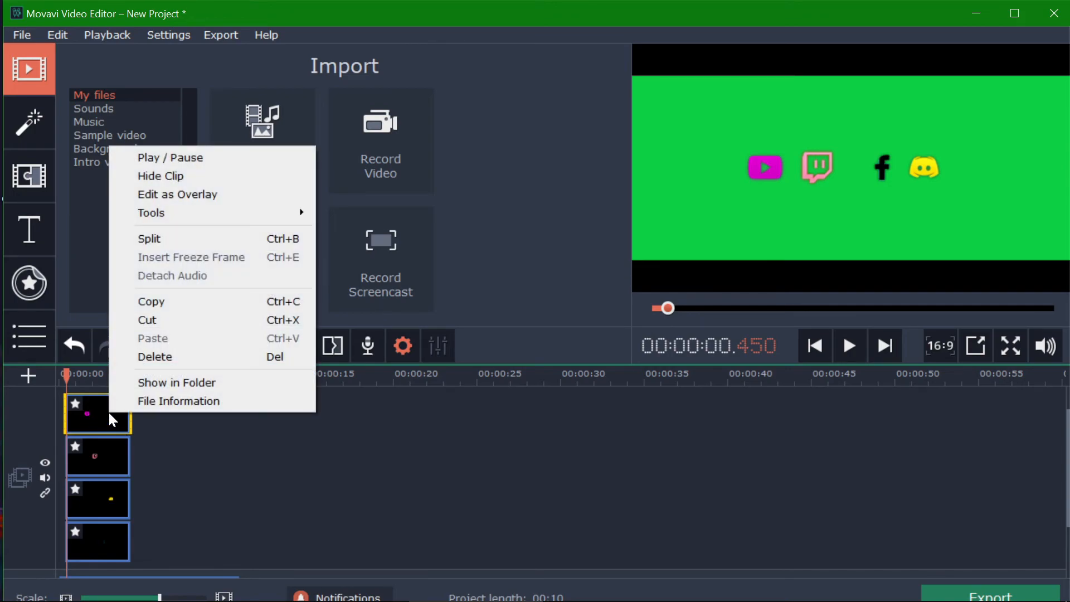
mouse_move(200, 212)
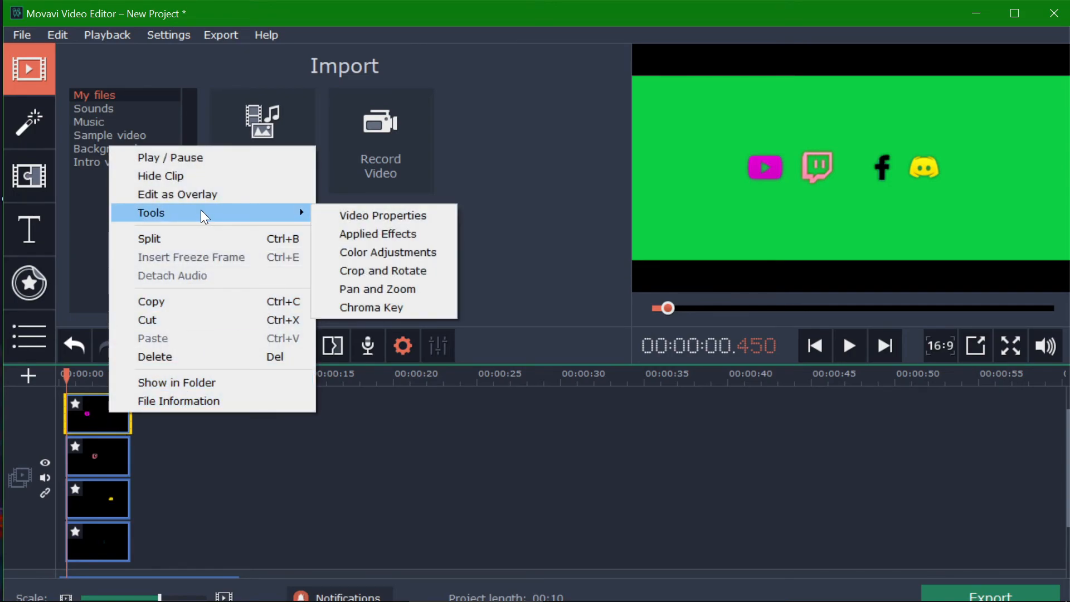
click(434, 289)
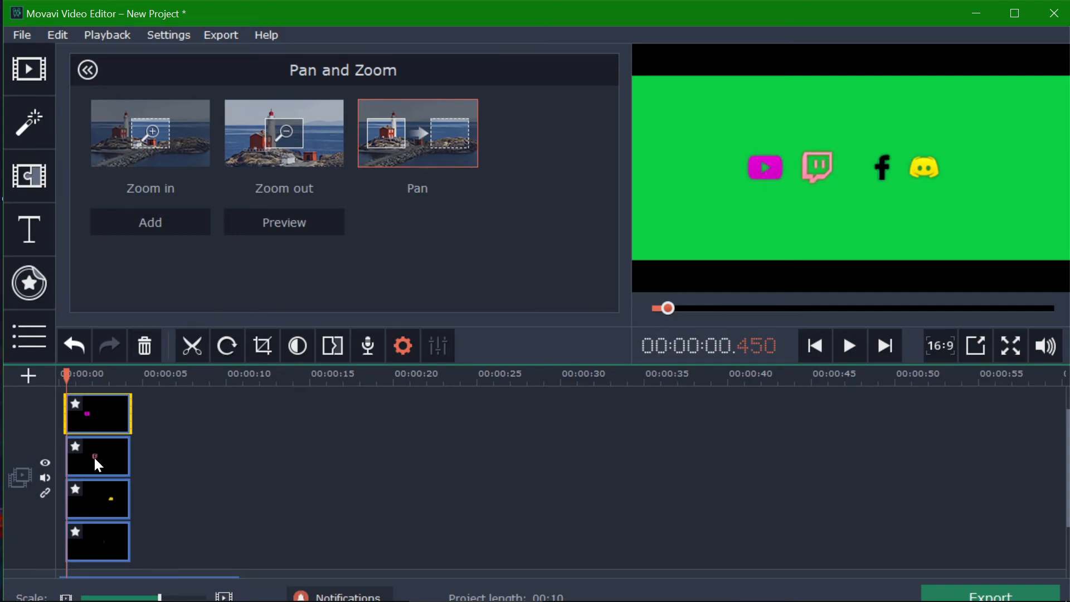
right_click(80, 410)
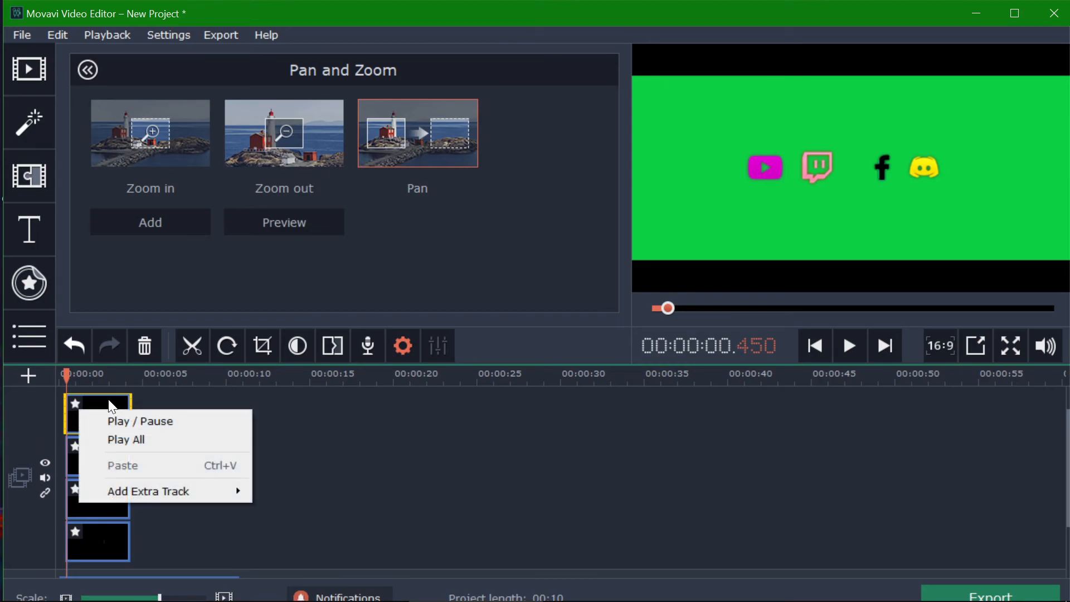
click(118, 415)
right_click(105, 420)
click(190, 442)
drag(112, 384, 67, 371)
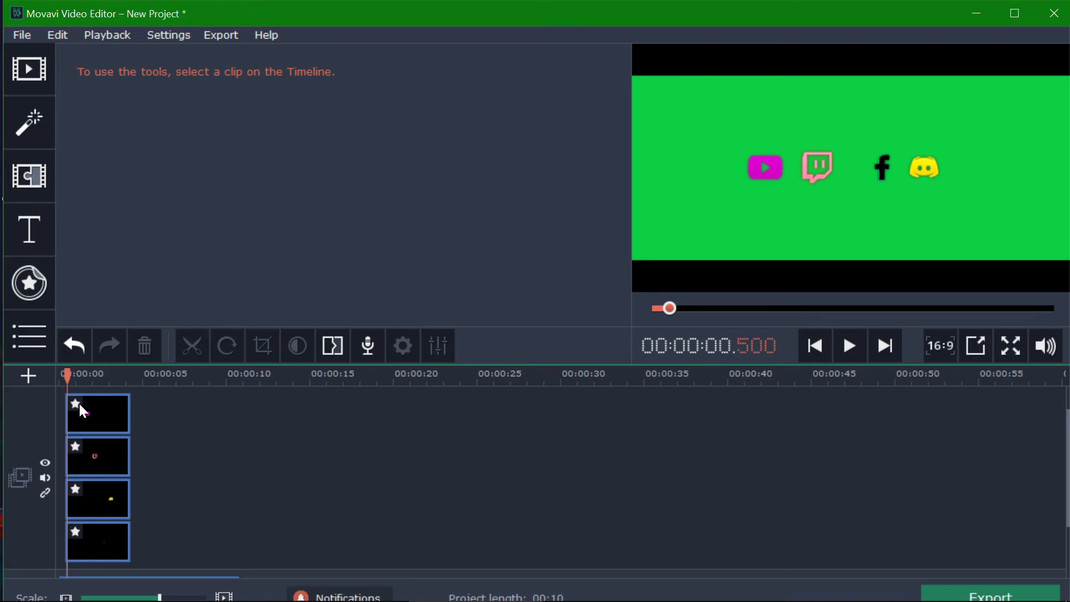
Try adding a Pan effect near the start of the Youtube overlay and shortening it by moving its end keyframe earlier.
right_click(81, 426)
mouse_move(192, 229)
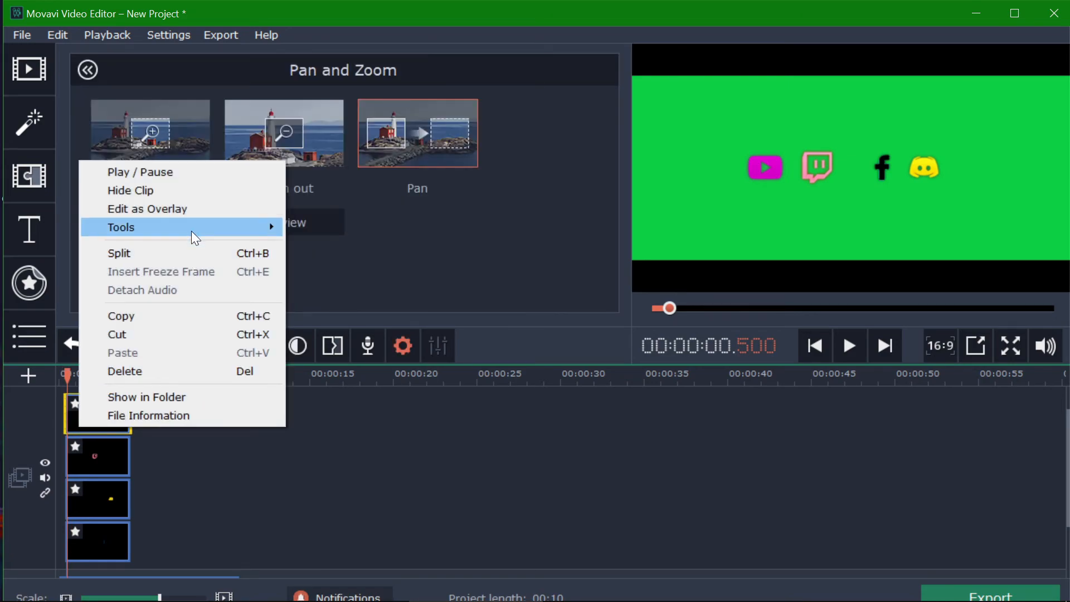
click(429, 168)
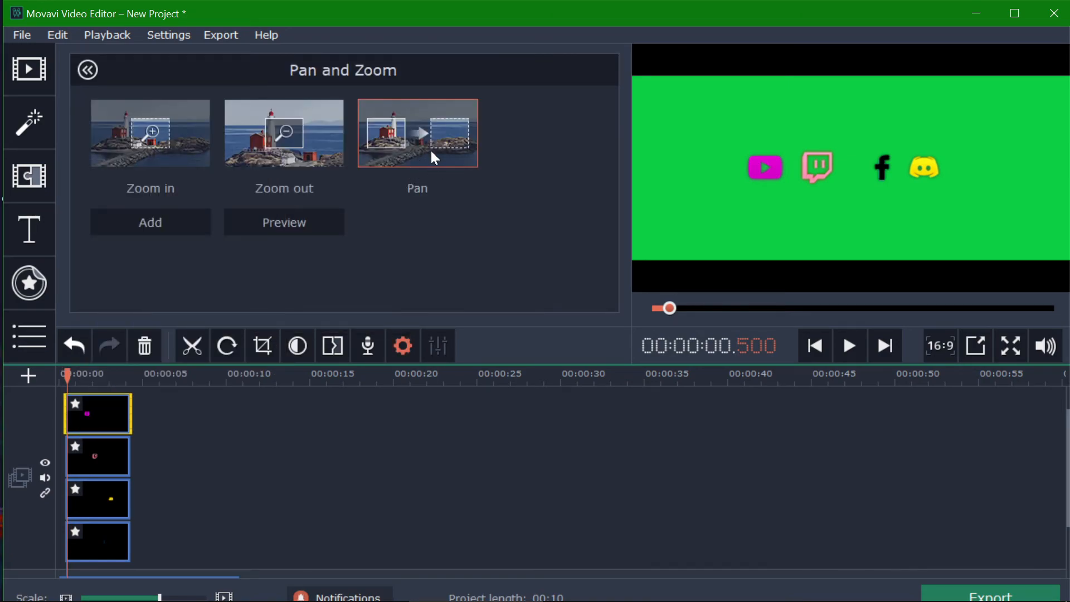
click(157, 226)
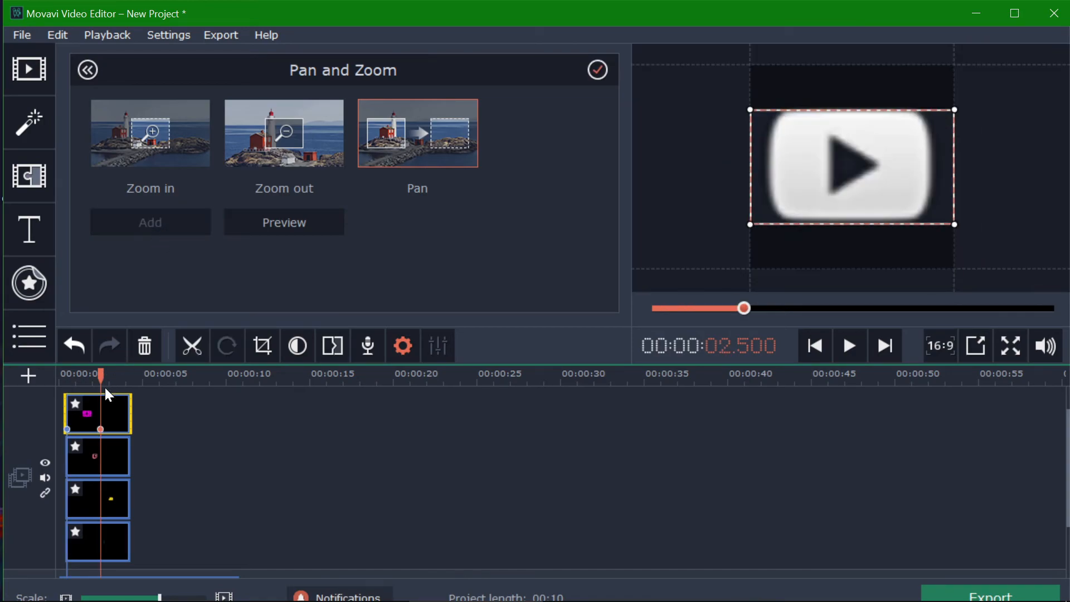
drag(99, 426, 81, 430)
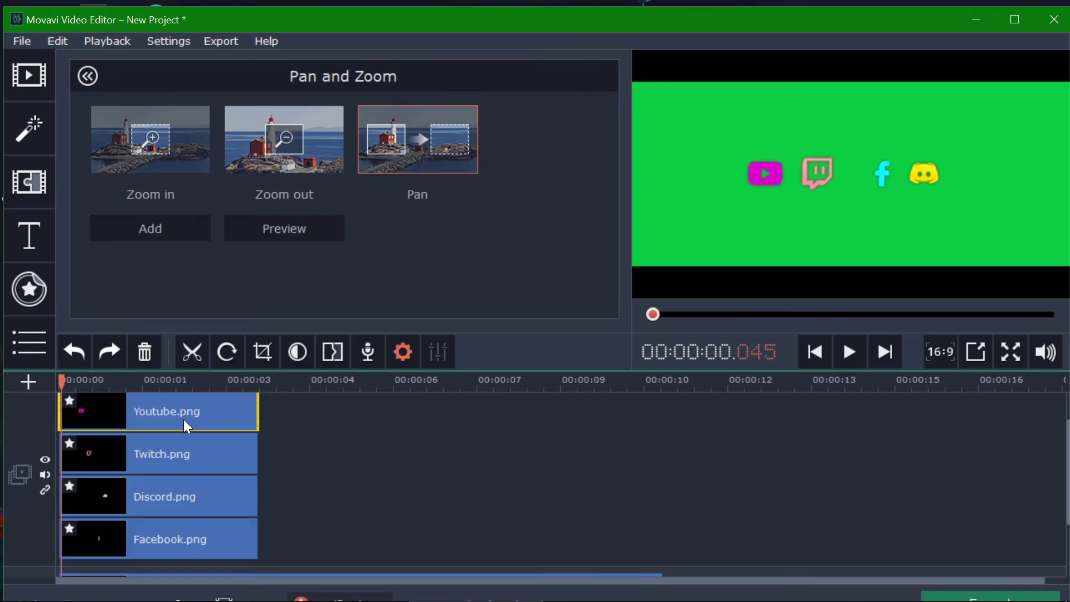
Bring up Pan and Zoom for the Youtube overlay with the playhead at the start of the clip.
right_click(180, 421)
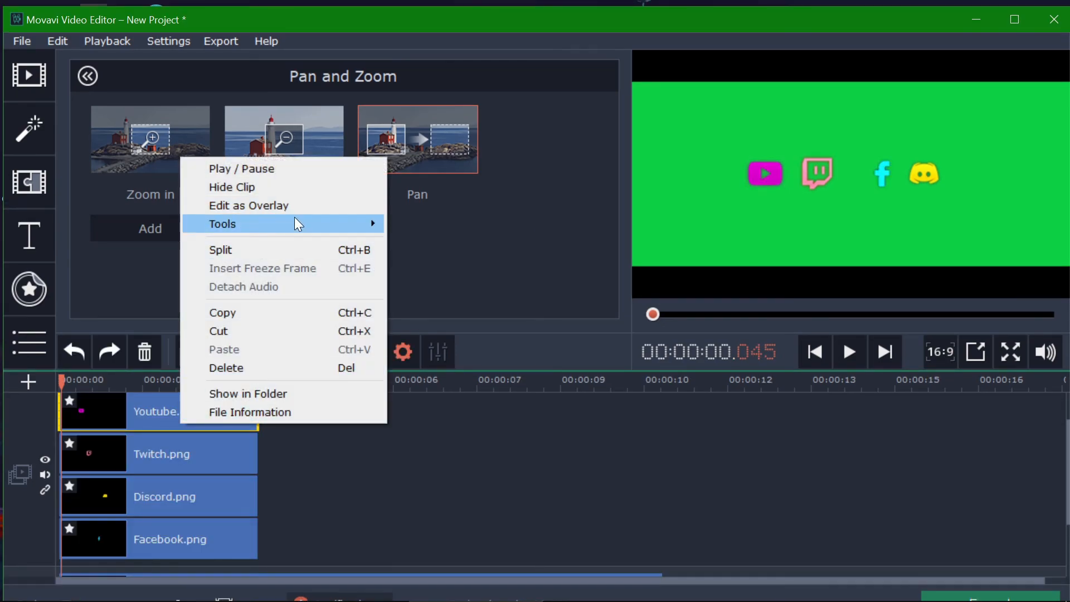
mouse_move(330, 222)
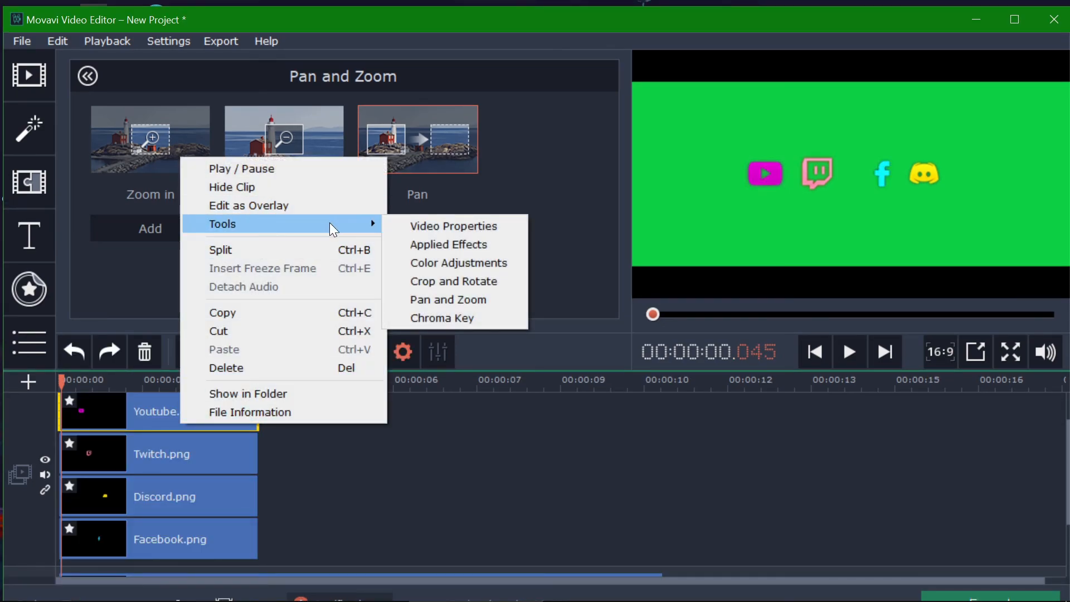
click(478, 301)
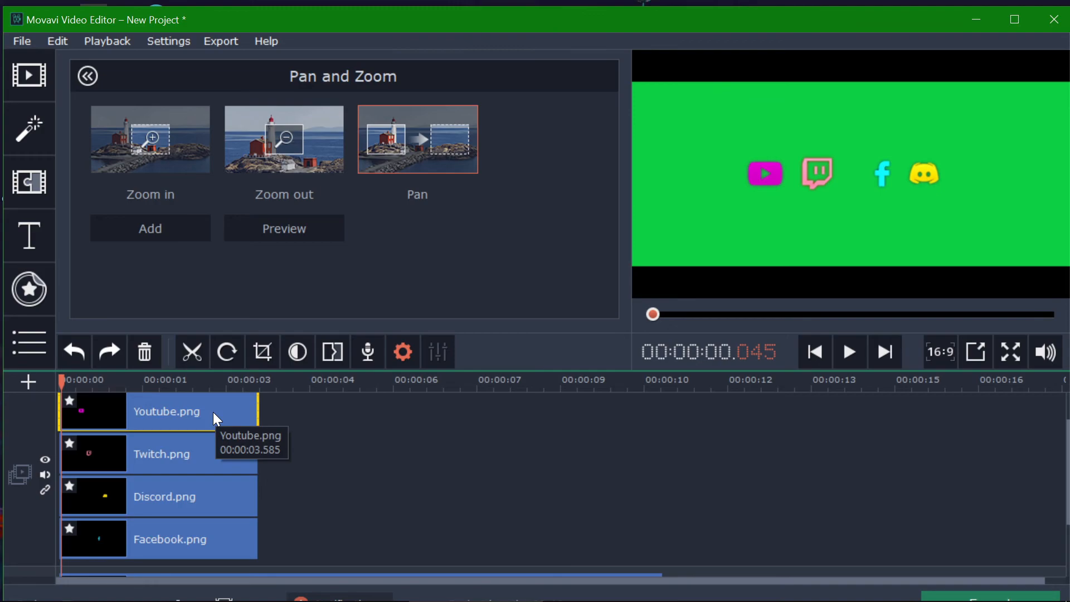
Extend the Youtube, Twitch, Discord and Facebook overlays so that all four clips end at 00:00:10.850.
drag(262, 419, 671, 430)
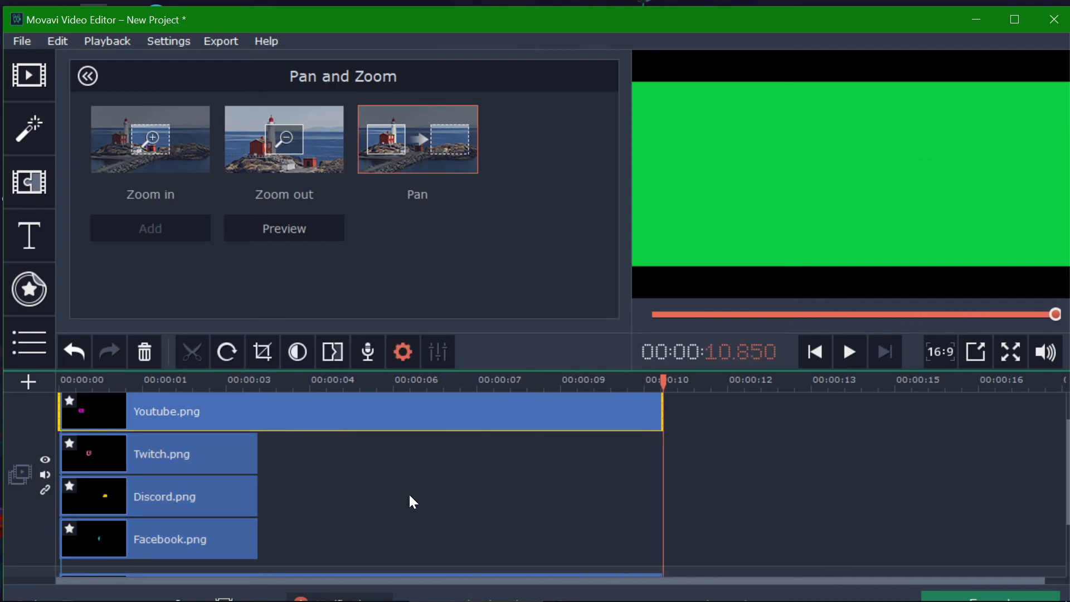
click(236, 463)
drag(257, 451, 661, 446)
drag(259, 501, 671, 497)
click(247, 552)
drag(258, 537, 661, 518)
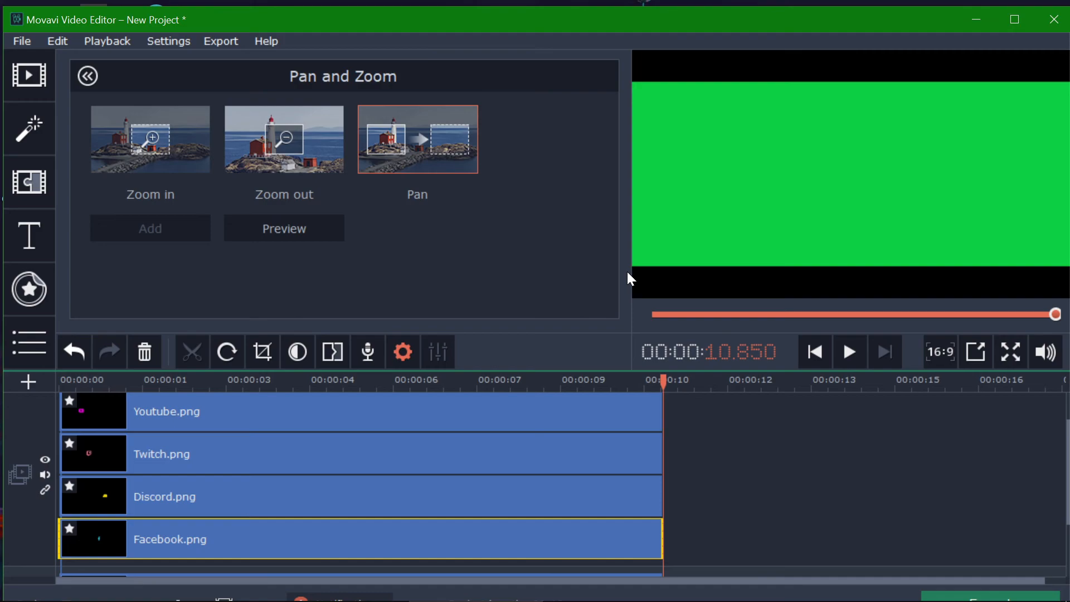
Add a Pan effect at the start of the Facebook overlay and enlarge the first keyframe's frame to enclose the whole icon.
click(61, 384)
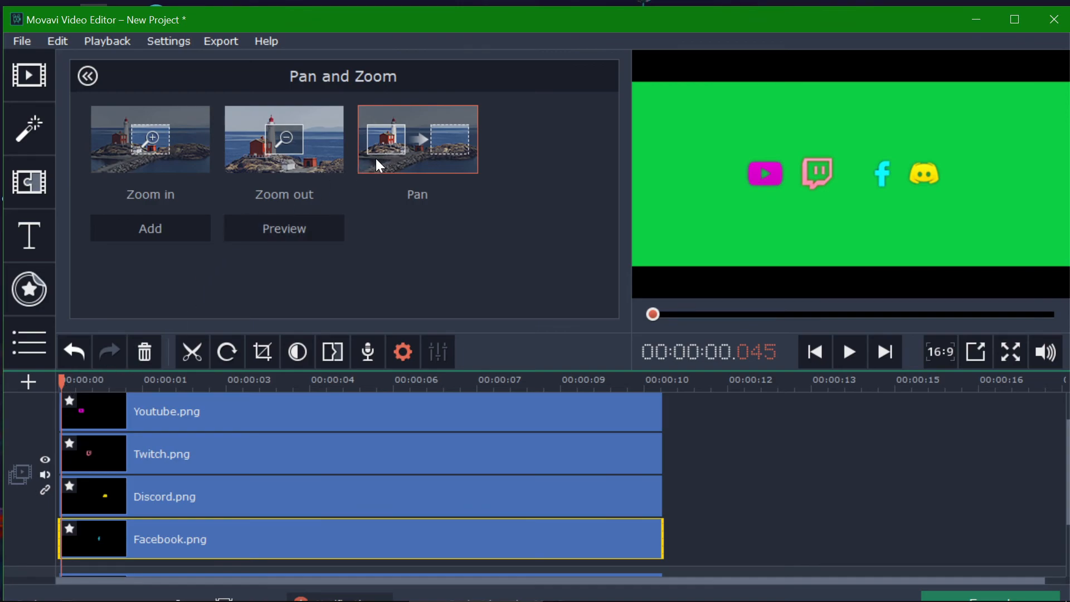
click(169, 230)
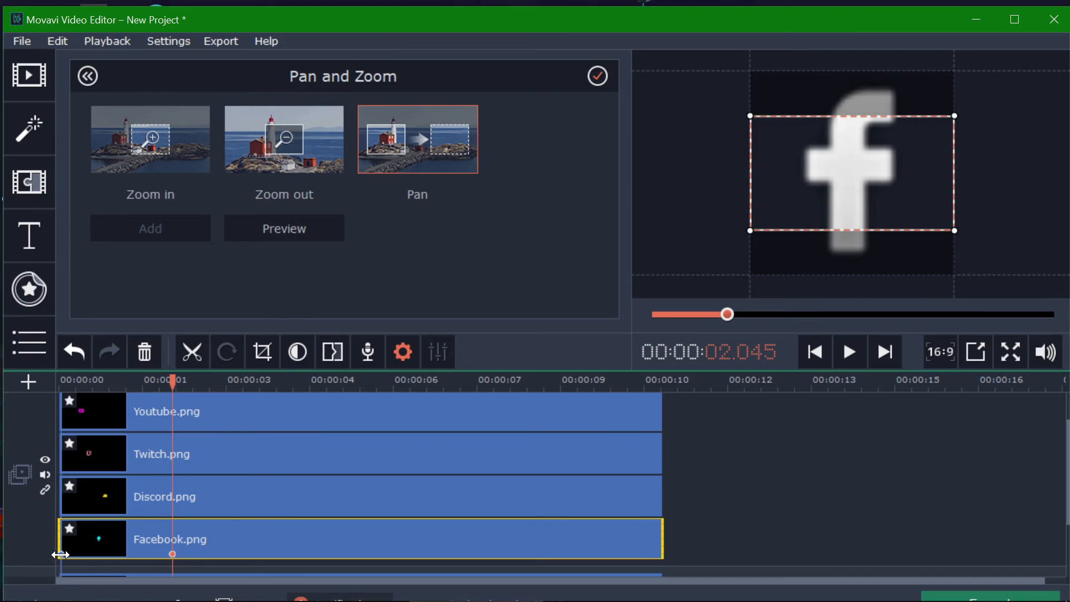
right_click(61, 554)
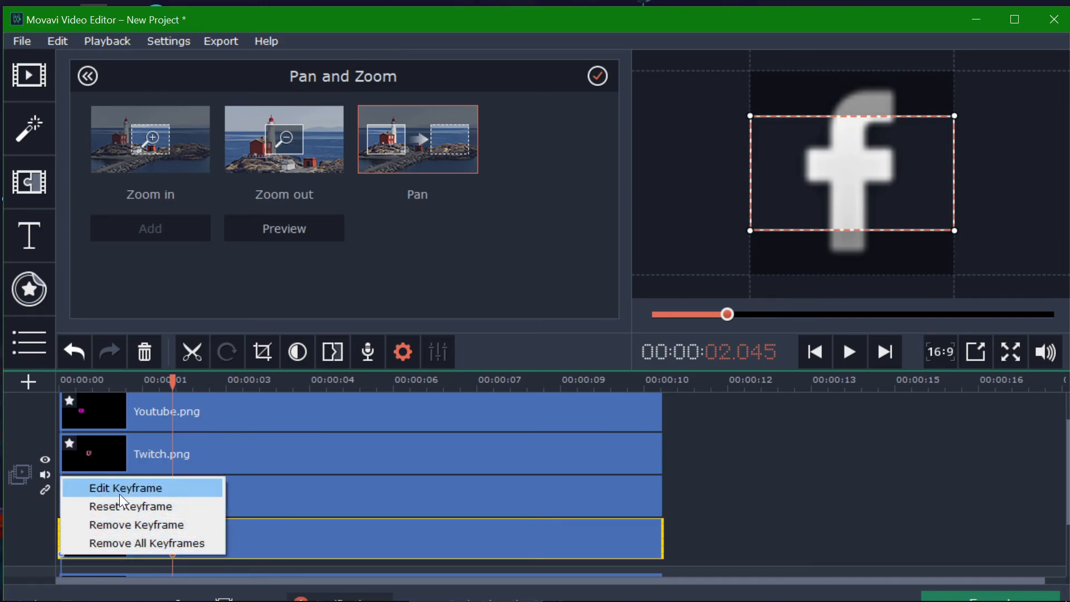
click(119, 494)
drag(749, 117, 683, 53)
drag(956, 231, 1020, 284)
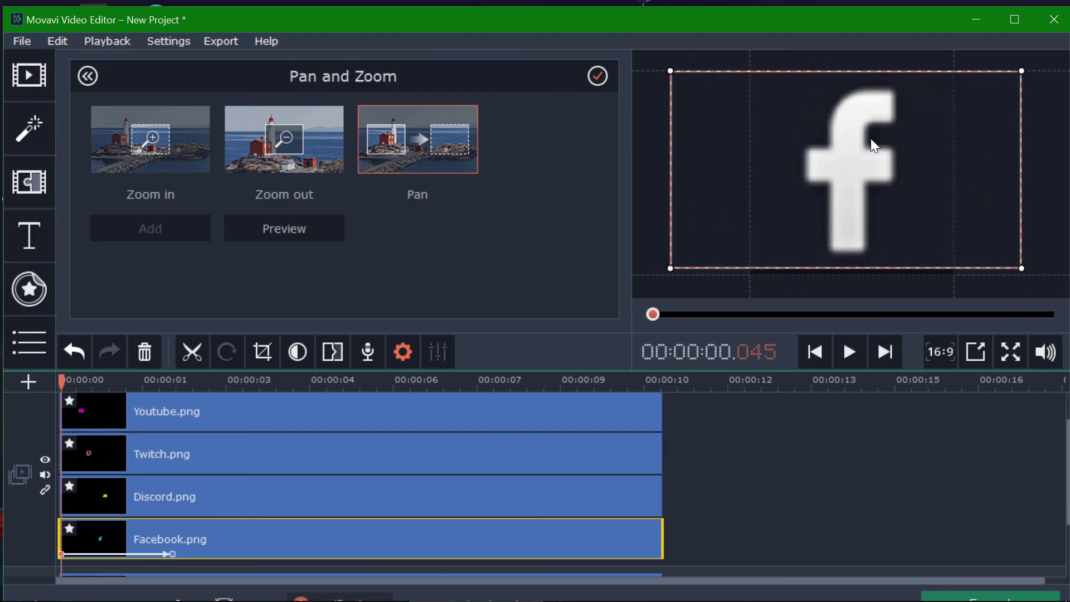
drag(860, 186, 867, 182)
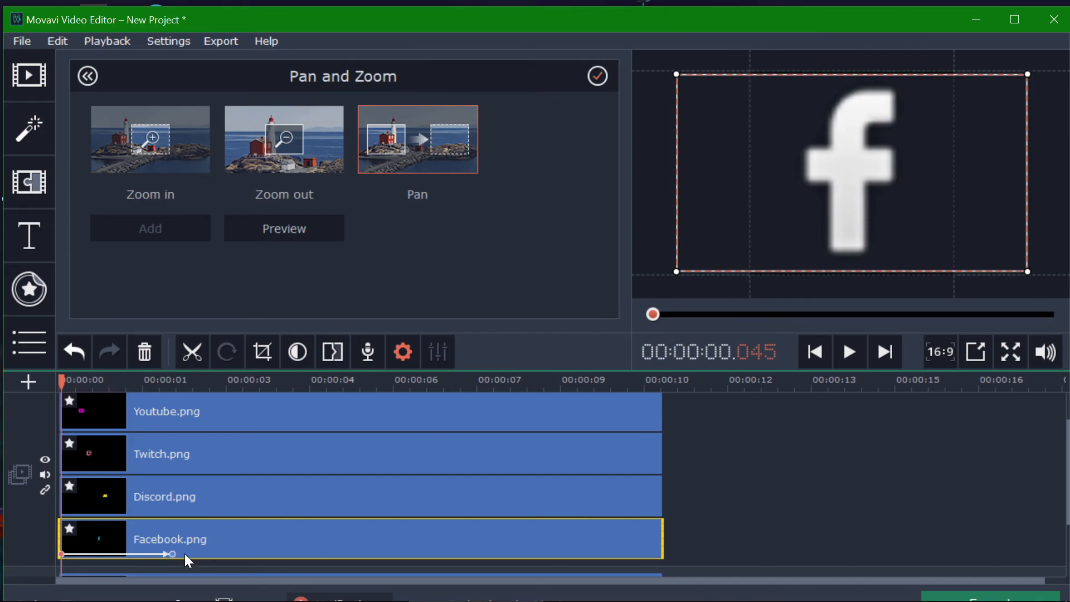
Move the Facebook pan's end keyframe to 00:00:00.615 and enlarge its frame to match the start keyframe's frame.
drag(169, 553, 93, 553)
right_click(93, 553)
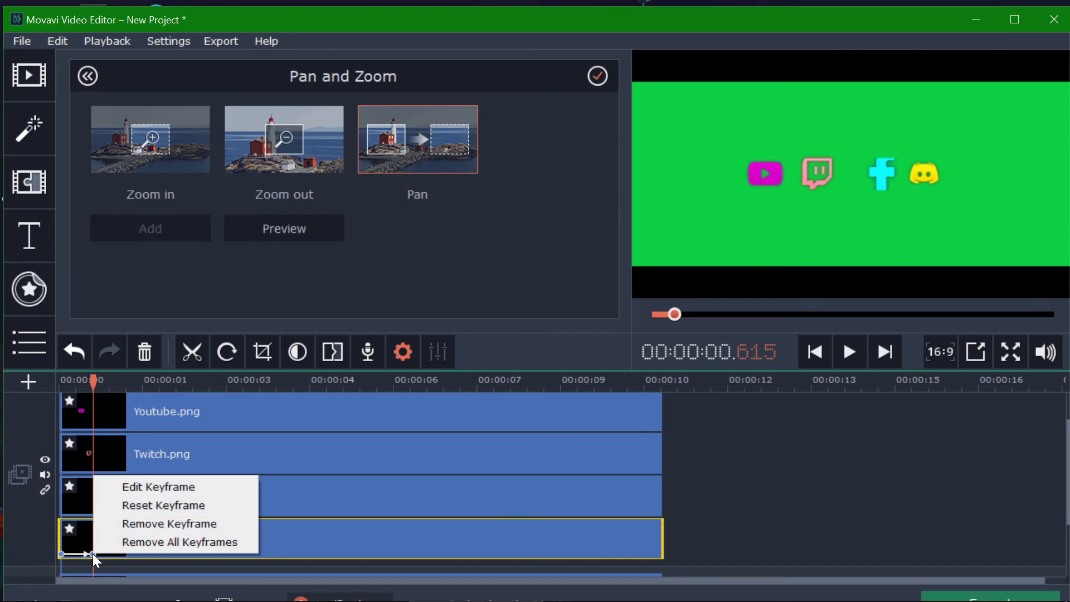
click(159, 487)
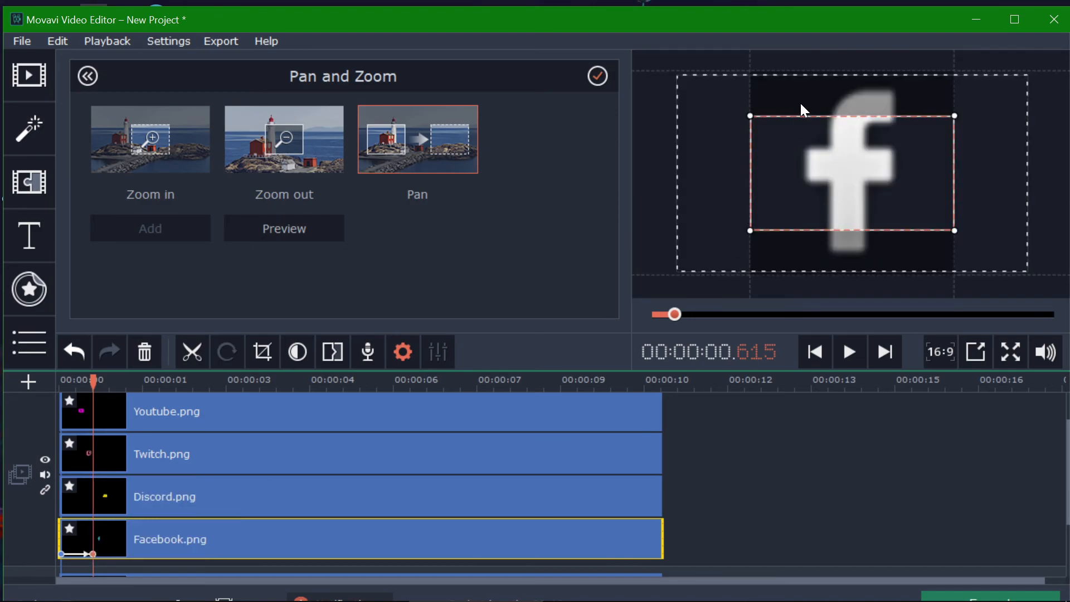
drag(750, 116, 677, 74)
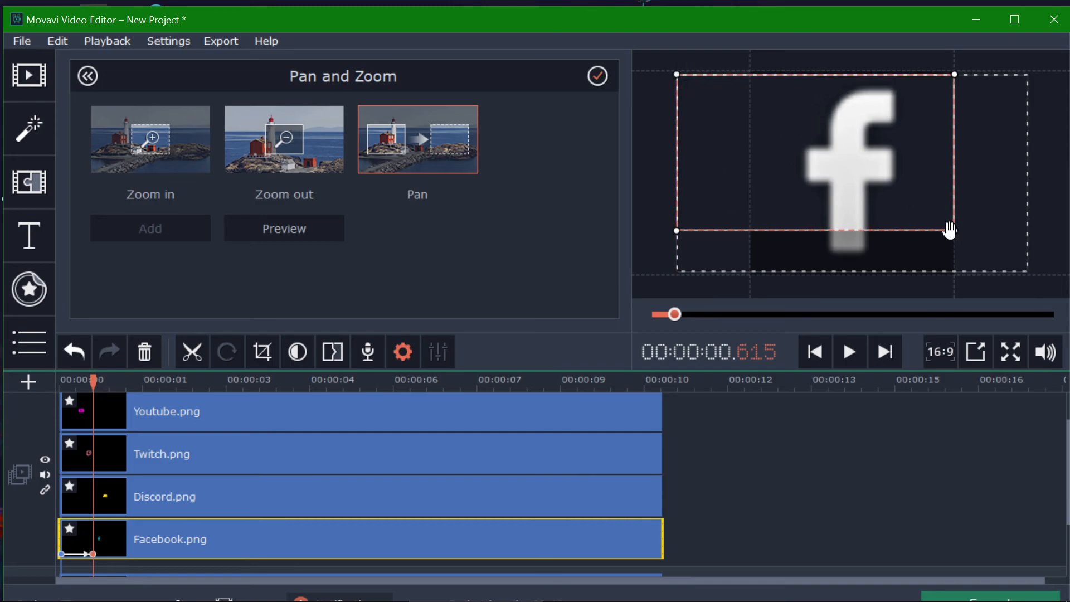
drag(952, 234, 1029, 271)
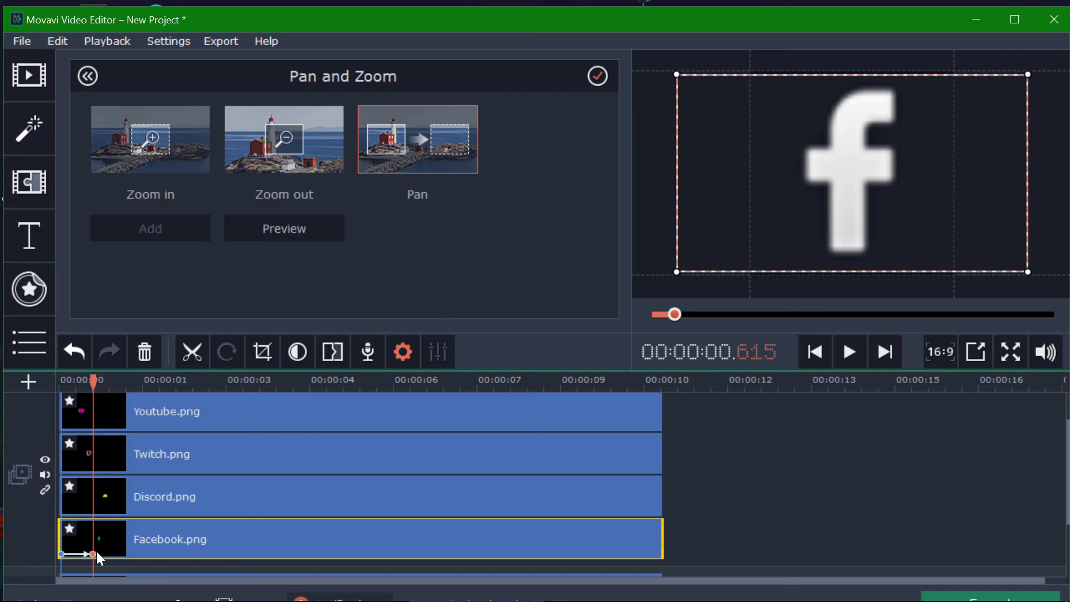
Edit the Facebook pan's start keyframe so that its frame sits entirely above the icon.
right_click(61, 553)
click(98, 489)
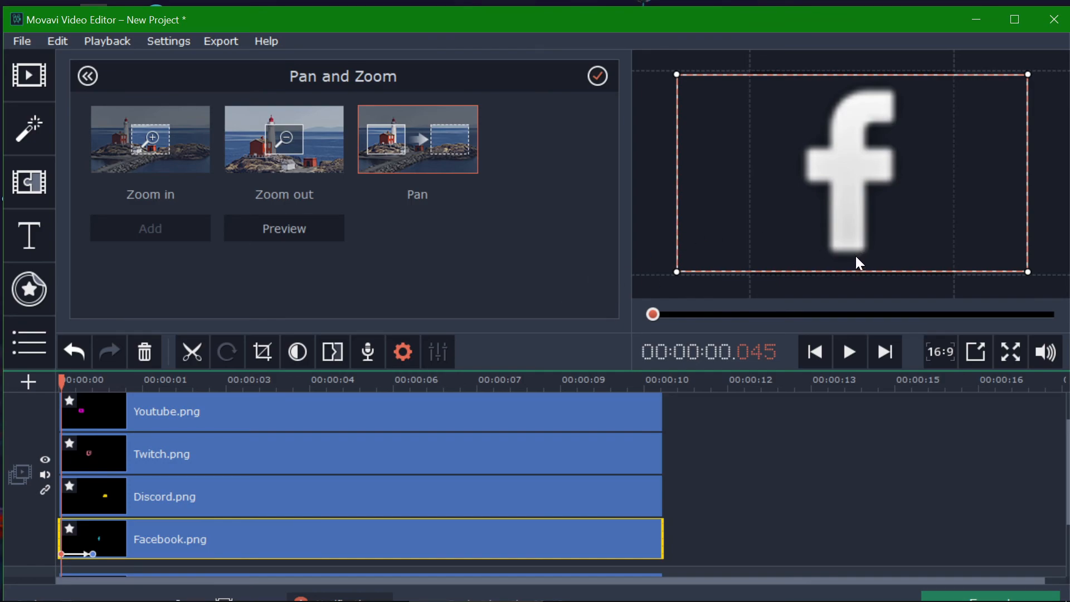
drag(846, 265, 847, 66)
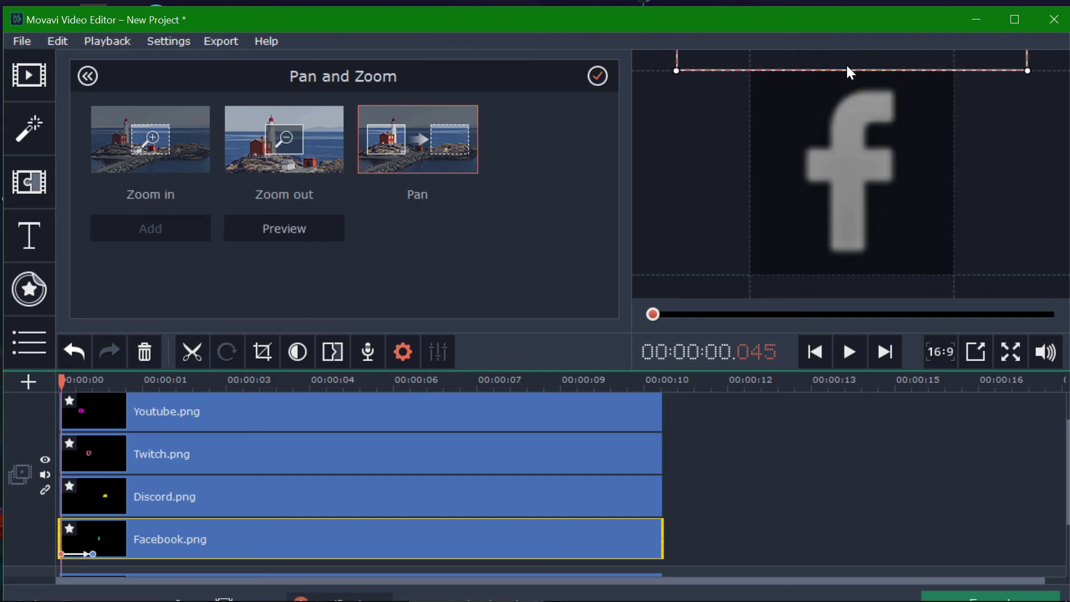
Play the project from the beginning to check the Facebook icon's pan animation.
right_click(92, 554)
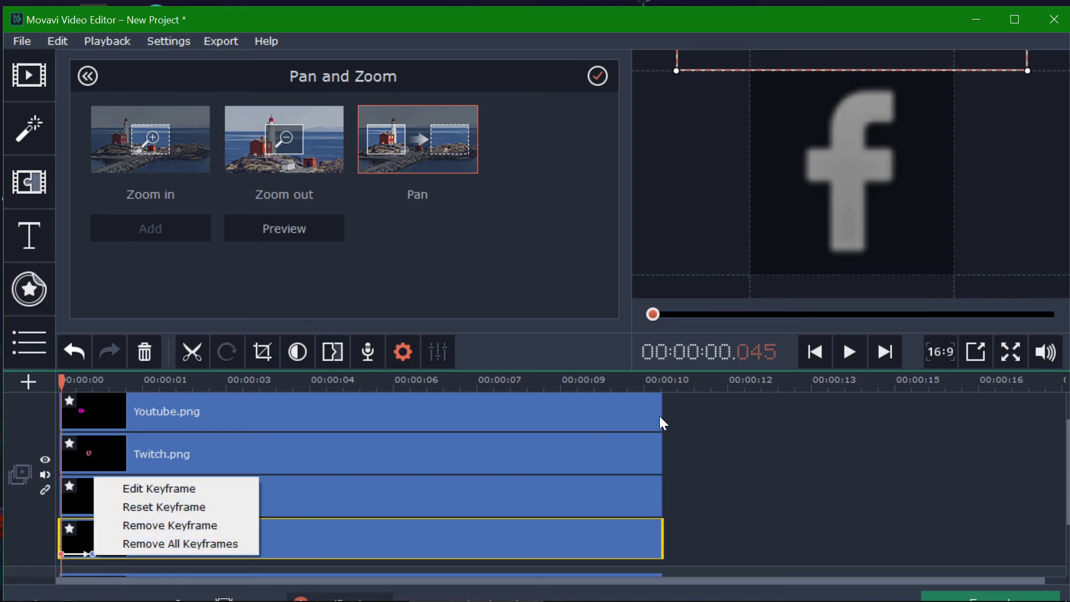
click(884, 383)
click(885, 383)
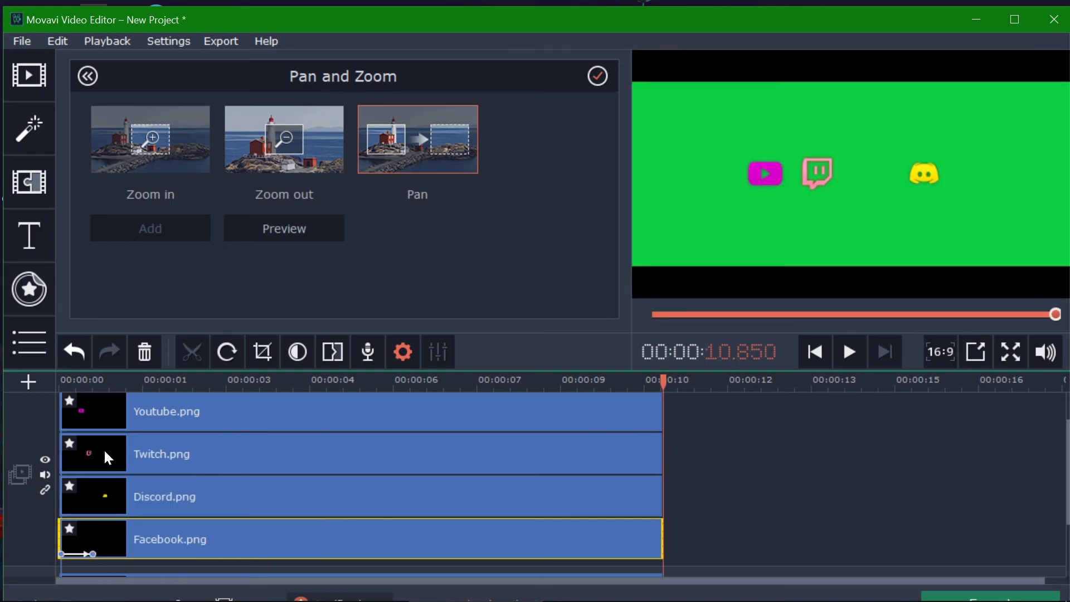
click(63, 382)
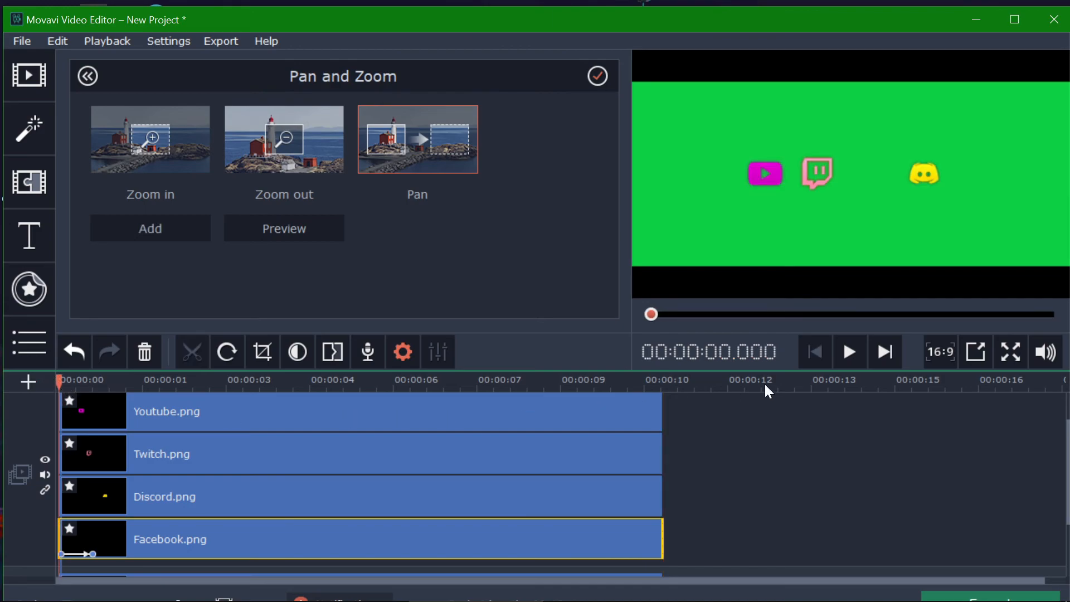
click(853, 360)
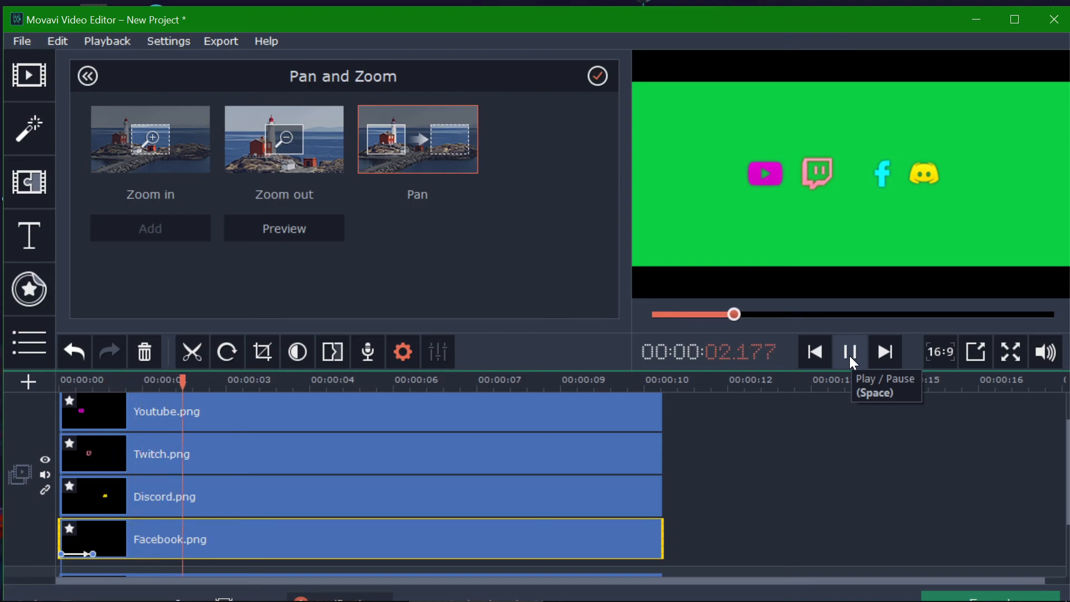
Add a Pan effect at the end of the Facebook overlay and move its end keyframe's frame at 00:00:10.850 entirely above the icon.
click(850, 357)
click(849, 356)
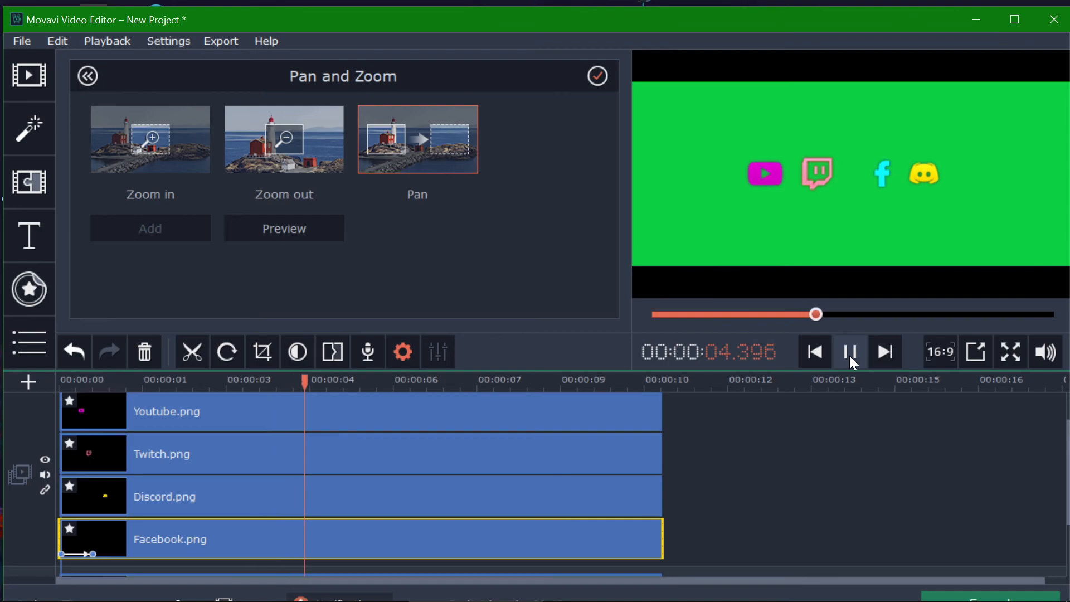
click(851, 361)
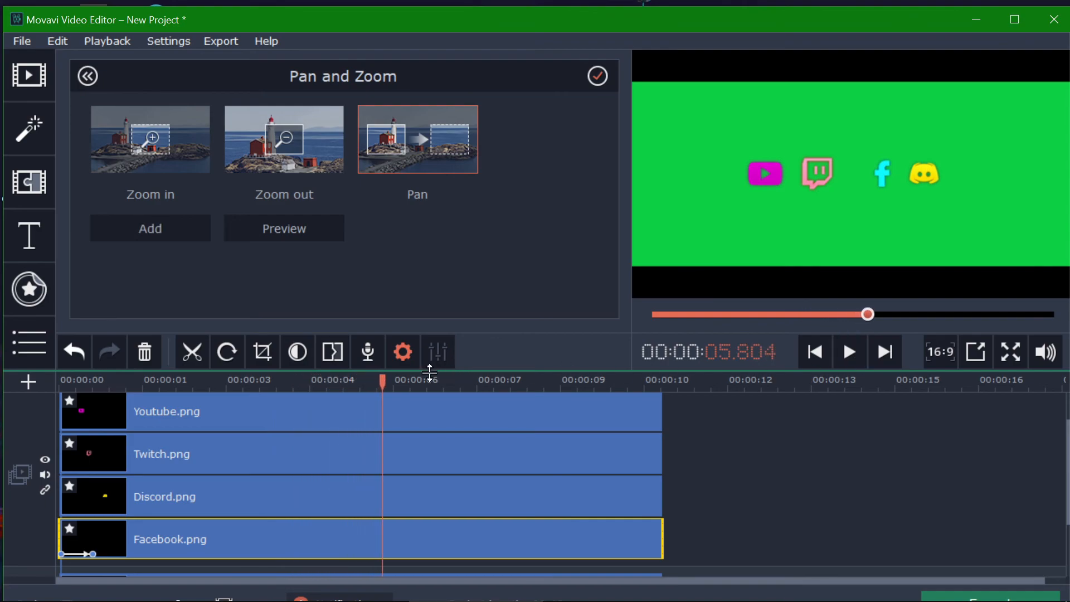
drag(377, 387, 631, 394)
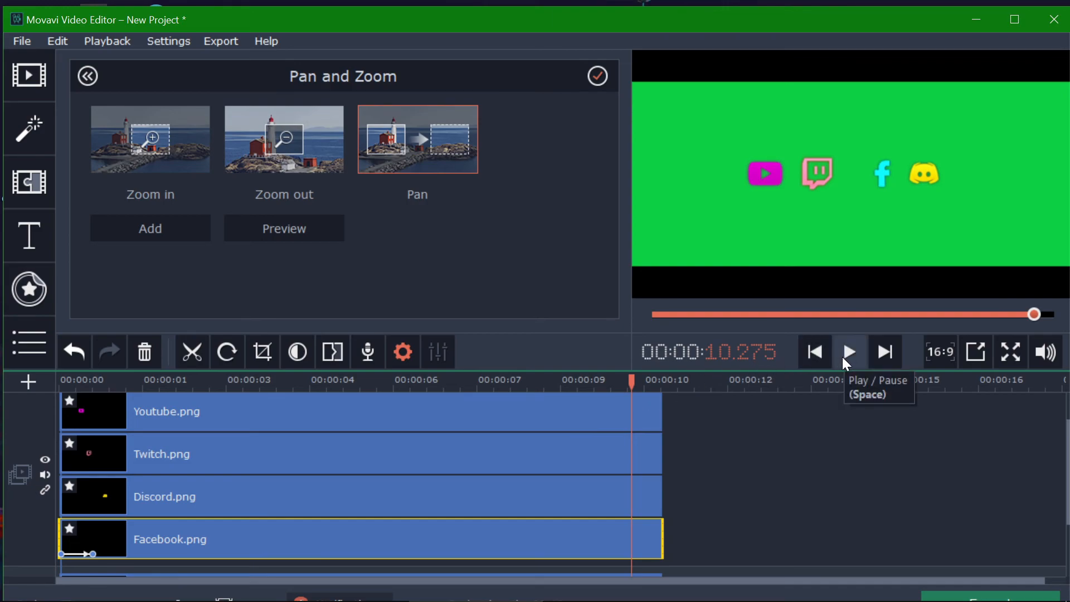
mouse_move(632, 383)
mouse_down()
mouse_move(663, 380)
mouse_move(618, 382)
mouse_up()
click(133, 225)
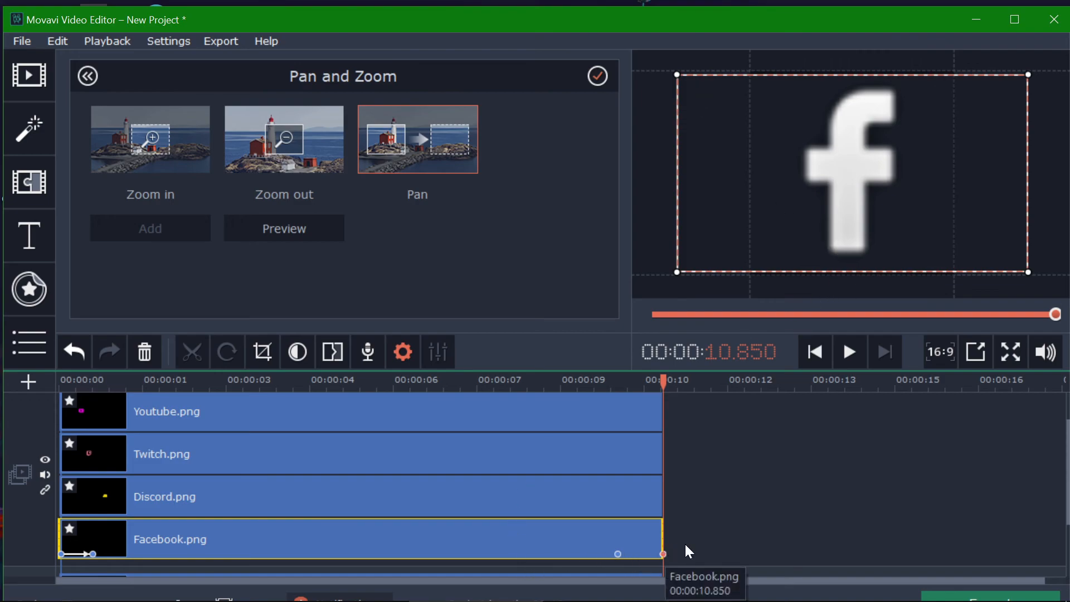
drag(840, 270, 844, 65)
drag(663, 381, 52, 411)
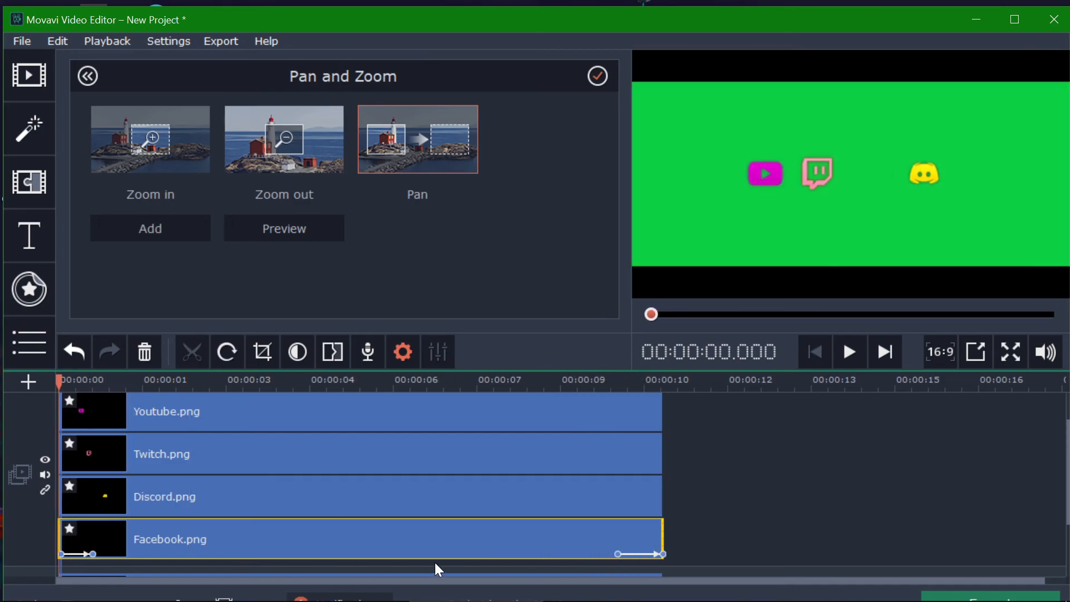
Extend the start of the solid-green-backround.png clip slightly so that it lasts until 00:00:11.000.
scroll(435, 563, down, 2)
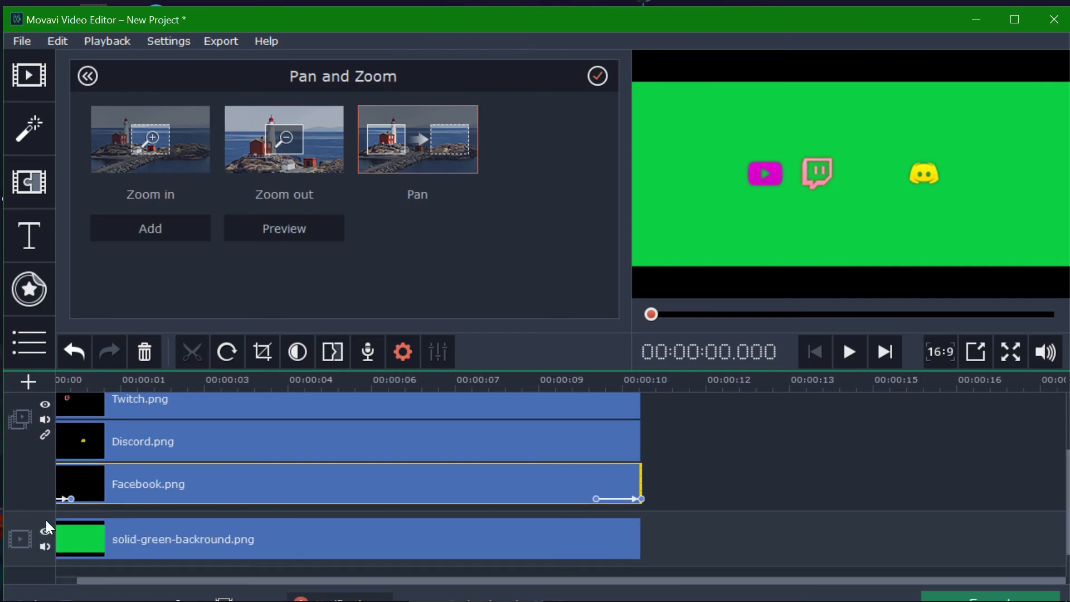
drag(226, 580, 98, 580)
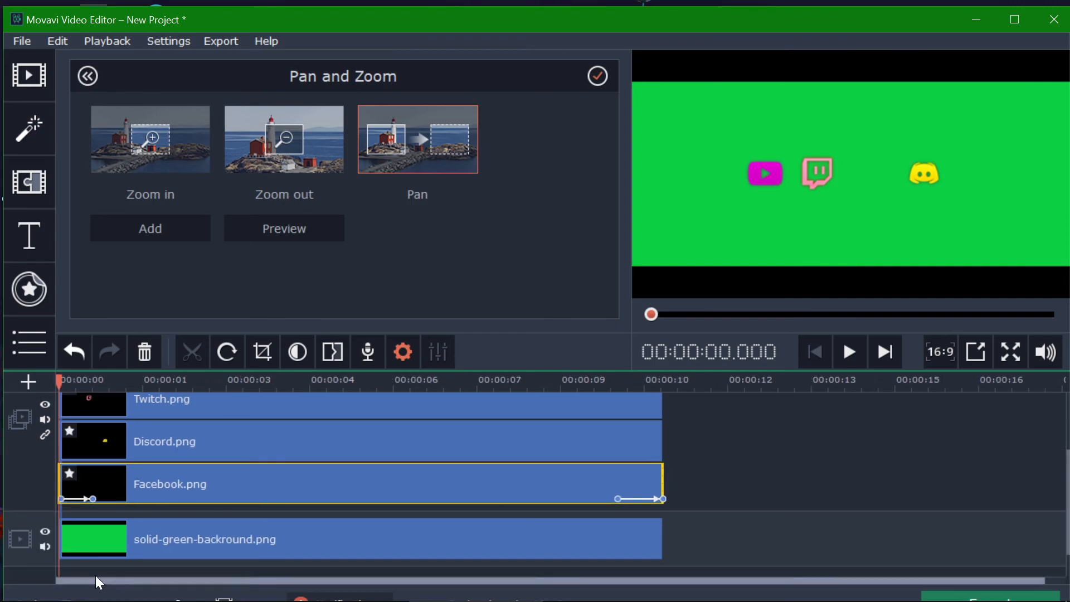
click(62, 539)
drag(62, 539, 54, 536)
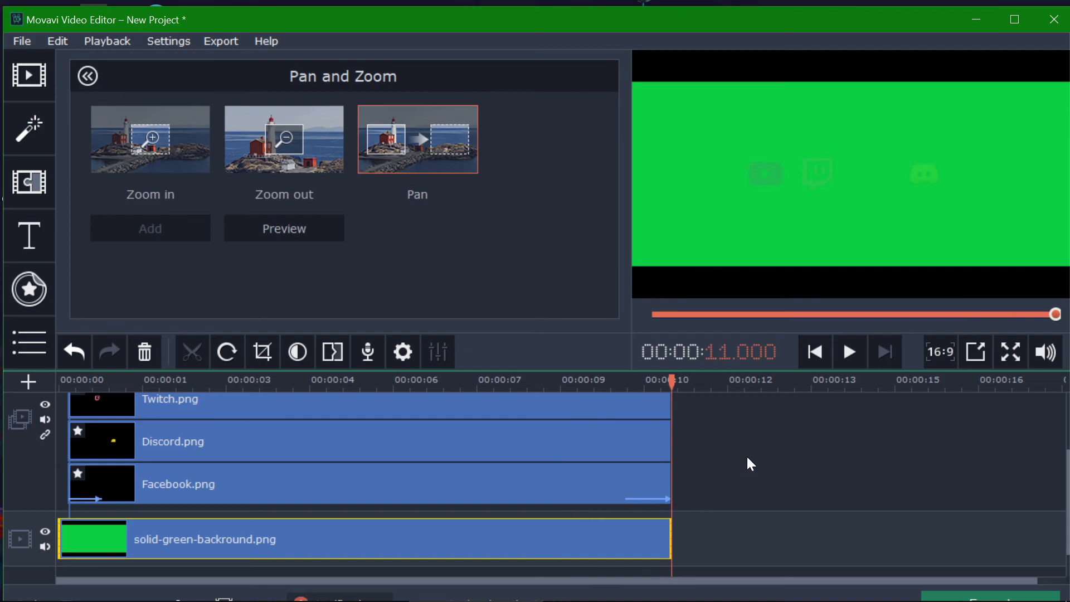
Add a Pan effect to the Youtube overlay at 00:00:00.180 and enlarge the first keyframe's frame around the whole icon.
drag(670, 380, 68, 402)
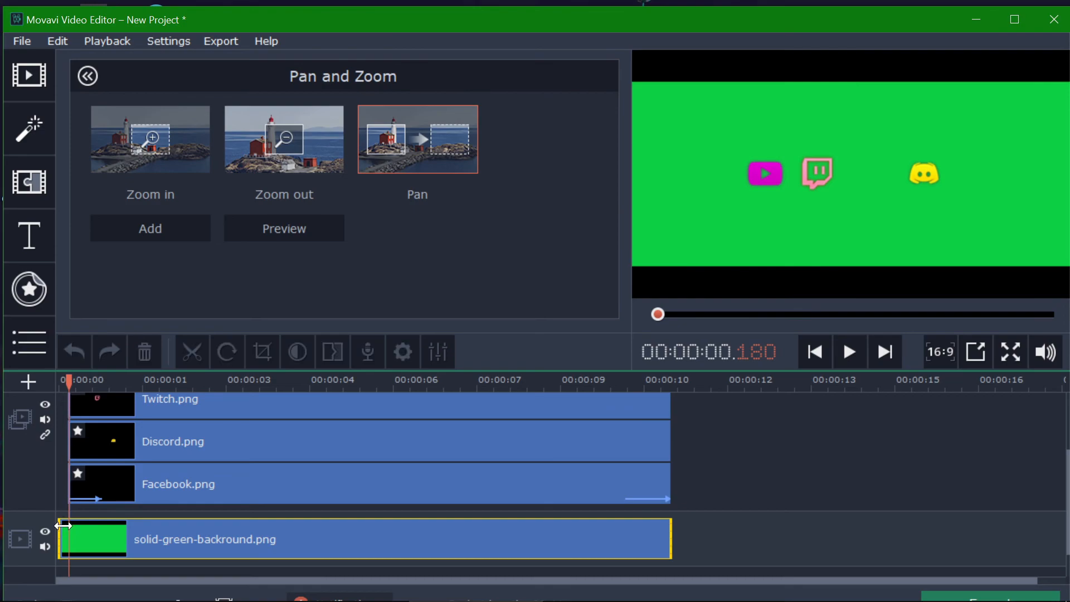
click(150, 229)
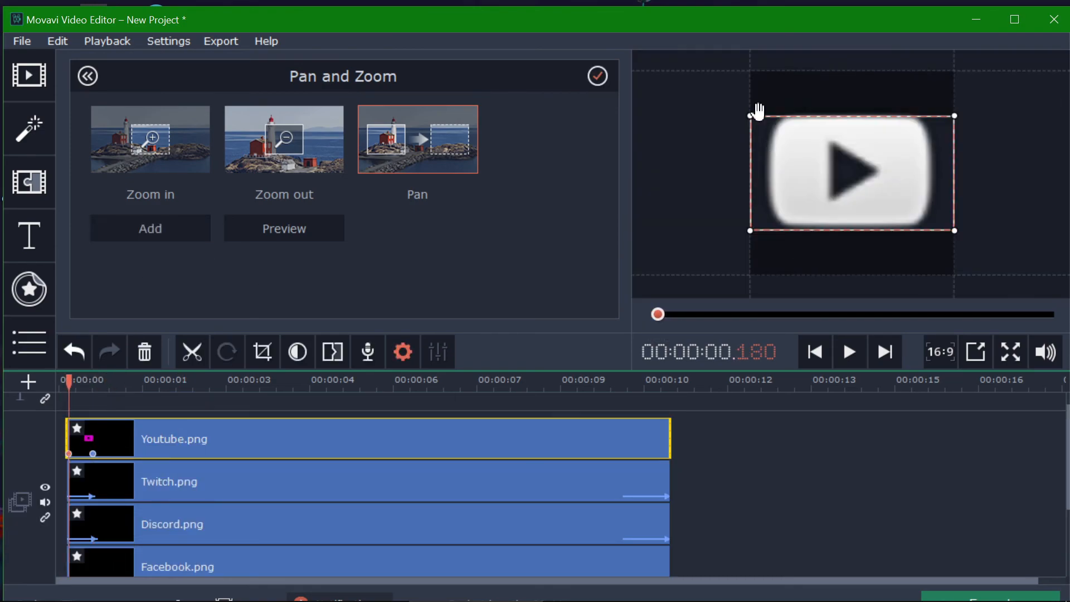
drag(758, 111, 724, 93)
drag(946, 222, 978, 243)
Edit the Youtube pan's end keyframe at 00:00:00.615 and enlarge its frame to match the start keyframe's frame.
right_click(92, 453)
click(128, 463)
drag(751, 117, 719, 97)
drag(956, 234, 988, 249)
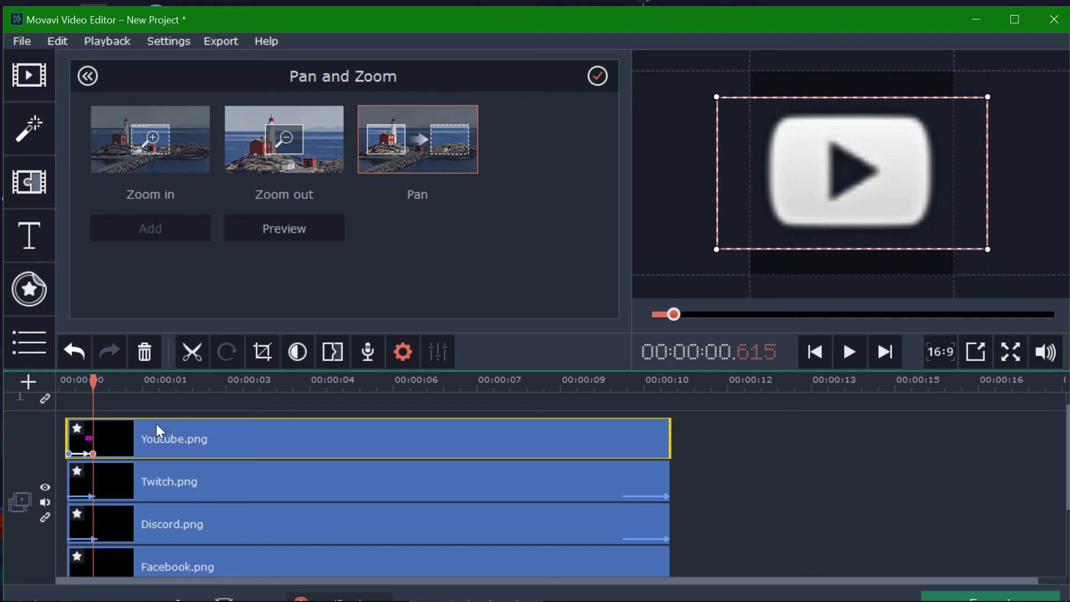
Edit the Youtube pan's start keyframe so that its frame sits entirely above the icon, and play the result.
right_click(70, 454)
click(134, 466)
drag(829, 240, 831, 59)
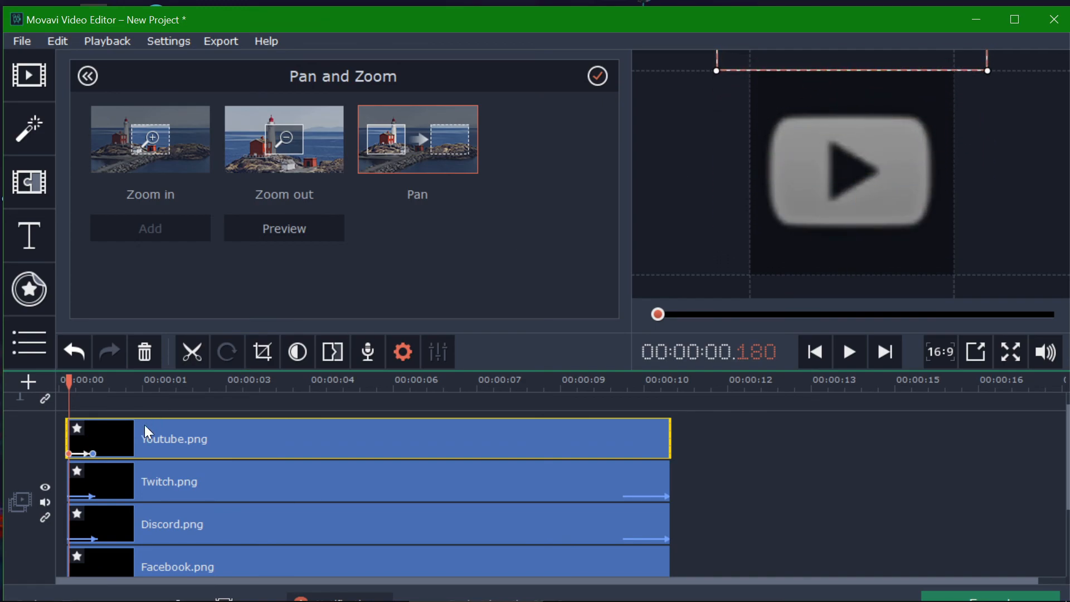
click(849, 351)
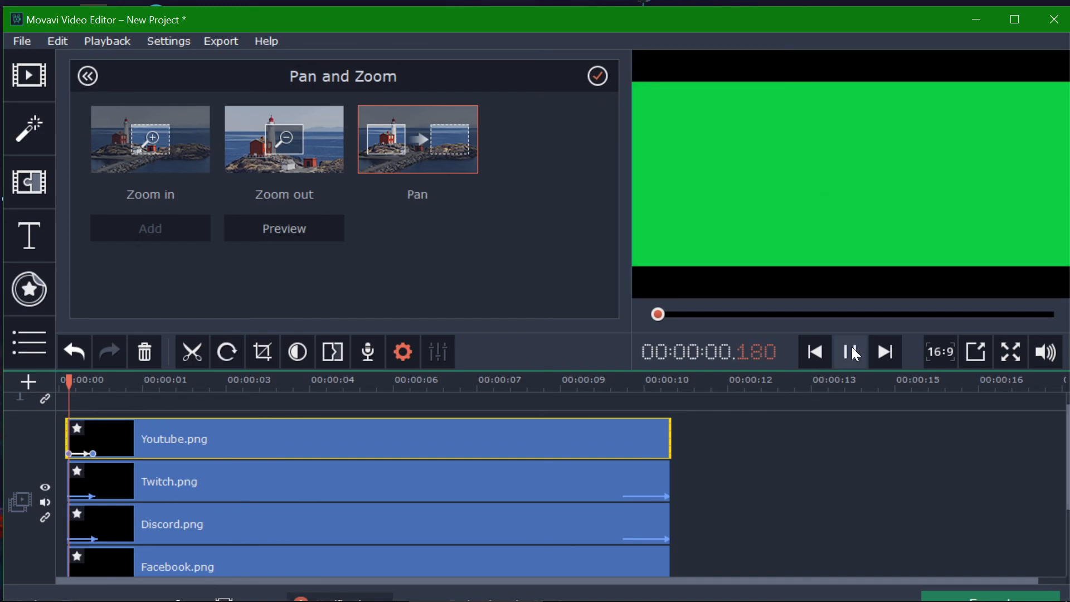
Add a closing Pan effect at the end of the Youtube overlay and play the project to check the icons' animations.
click(624, 381)
click(851, 352)
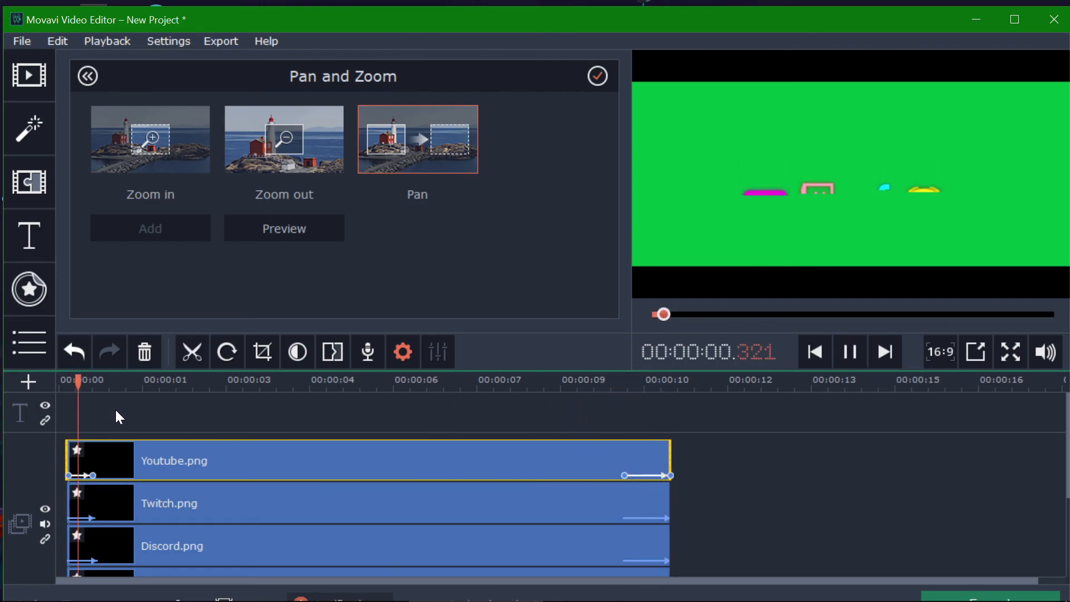
click(859, 352)
scroll(1053, 464, down, 2)
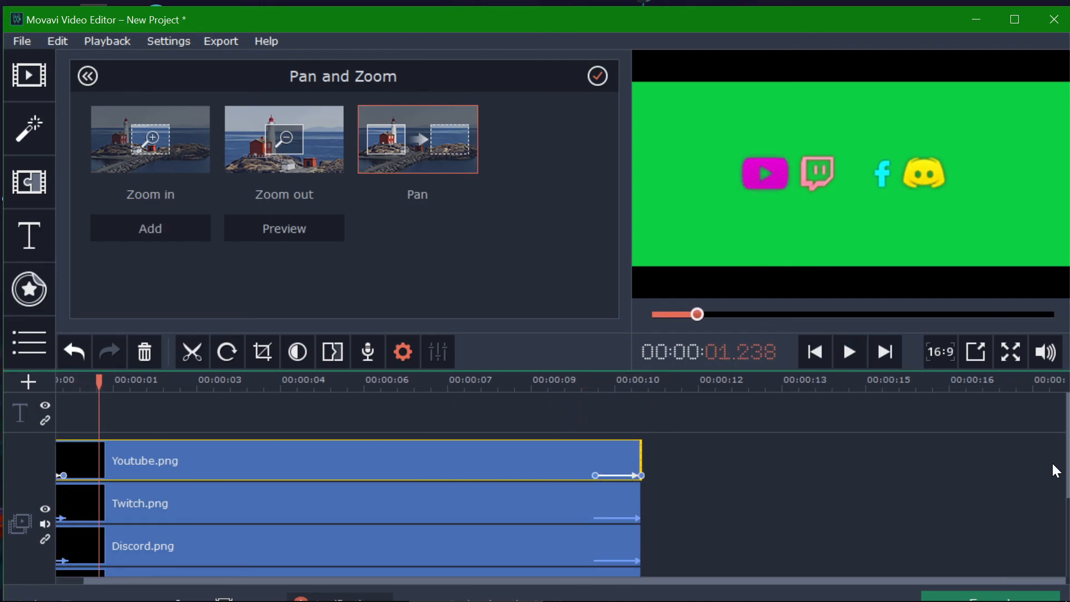
scroll(1041, 461, up, 2)
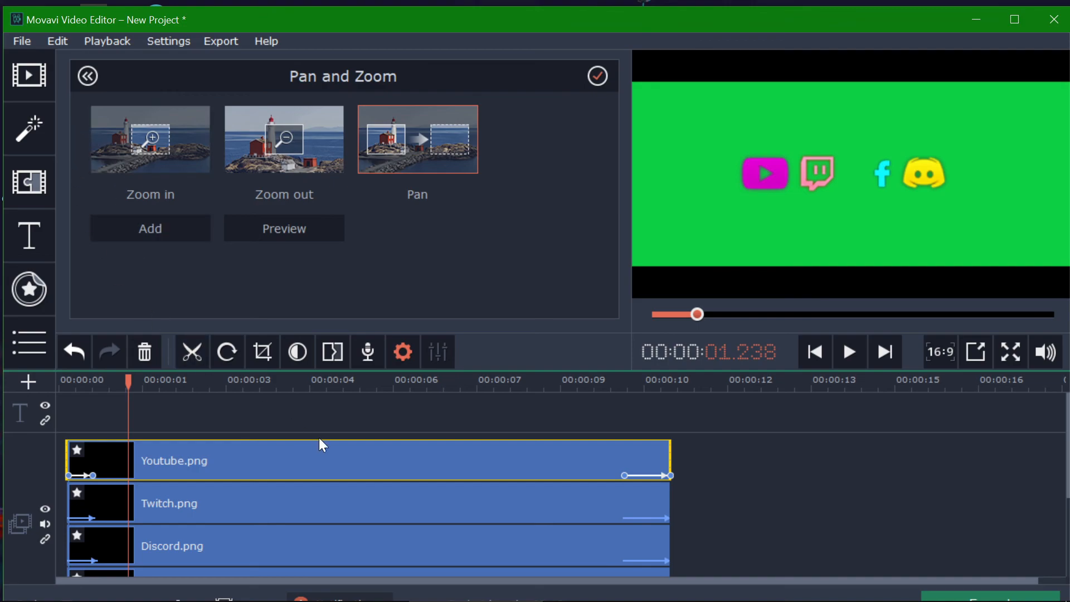
scroll(1063, 443, down, 1)
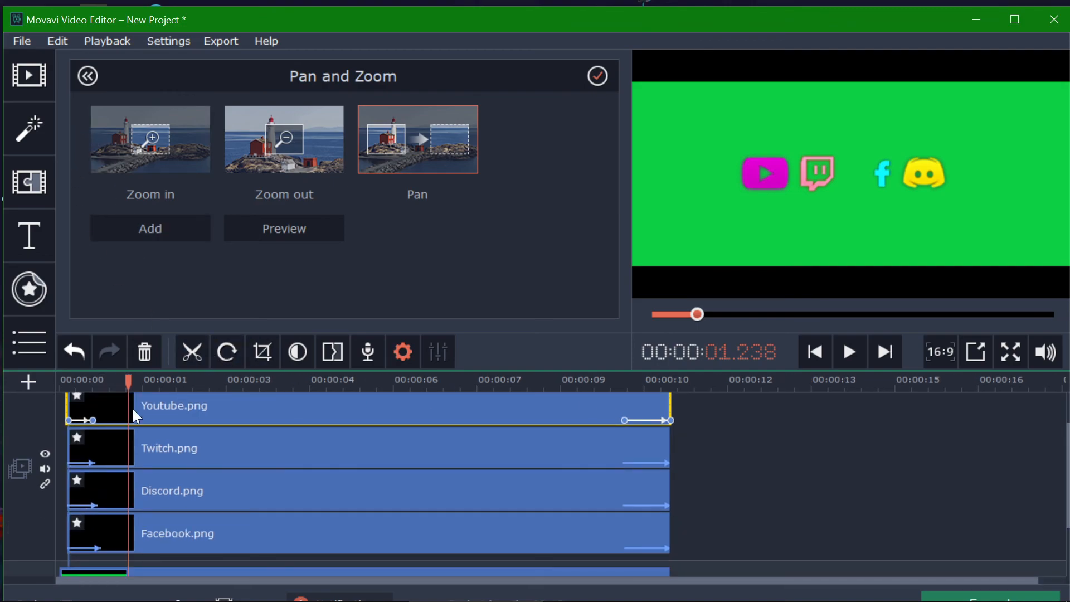
mouse_move(125, 387)
mouse_down()
mouse_move(65, 388)
mouse_move(146, 393)
mouse_move(171, 407)
mouse_move(123, 402)
mouse_up()
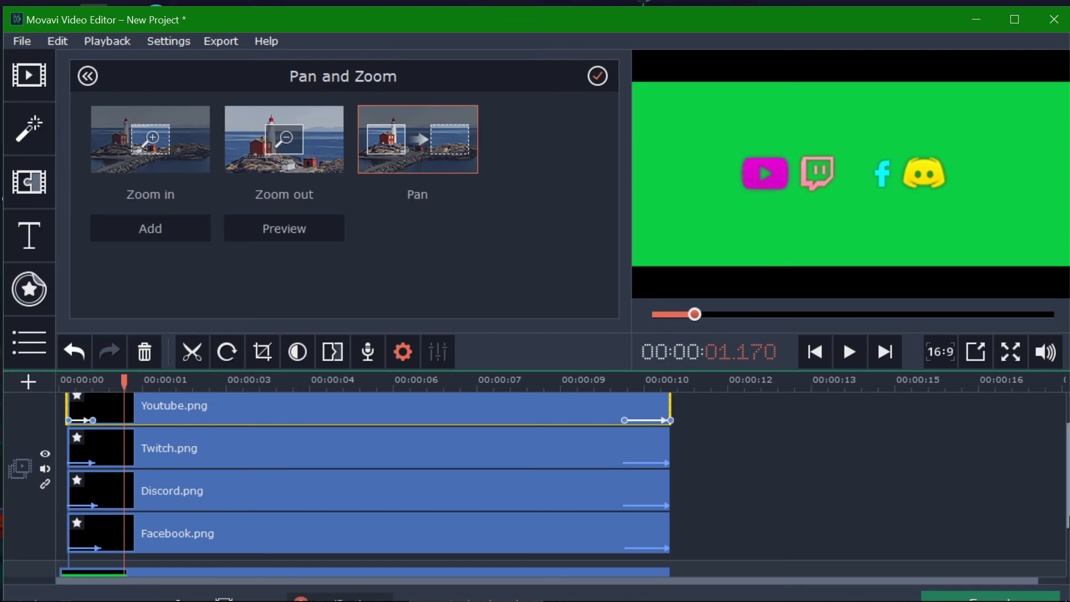
scroll(1066, 480, up, 2)
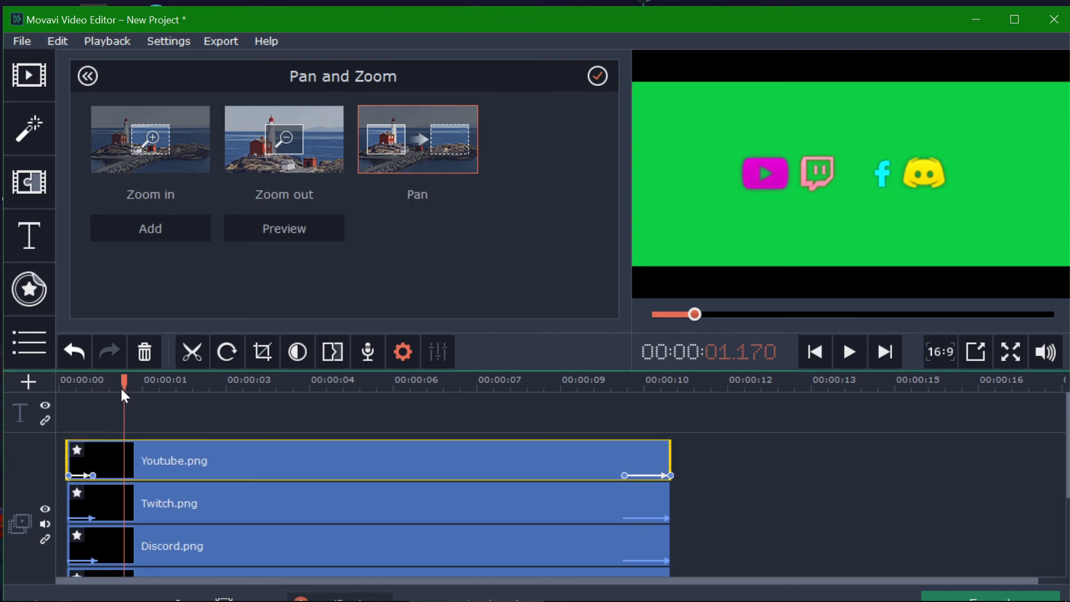
Split the Youtube overlay at four points along the timeline to make five segments.
drag(121, 388, 449, 420)
click(189, 352)
click(191, 357)
click(198, 360)
click(193, 353)
Split the Twitch overlay at four points, including one at 00:00:01.860, to make five segments.
click(539, 504)
click(192, 352)
drag(539, 383, 415, 384)
click(192, 352)
drag(415, 383, 162, 392)
click(193, 352)
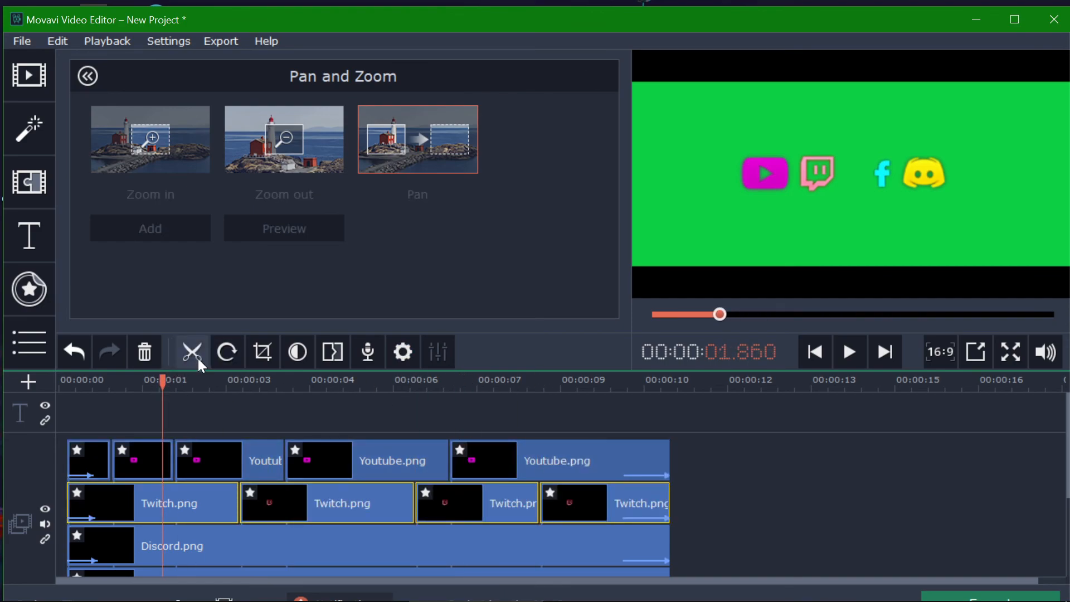
click(198, 358)
Split the Discord overlay at four points along the timeline to make five segments, undoing one misplaced split.
drag(1066, 454, 1067, 498)
drag(160, 380, 145, 380)
click(179, 356)
click(67, 357)
click(143, 480)
click(193, 357)
drag(145, 380, 351, 380)
click(199, 359)
click(192, 357)
drag(351, 380, 480, 381)
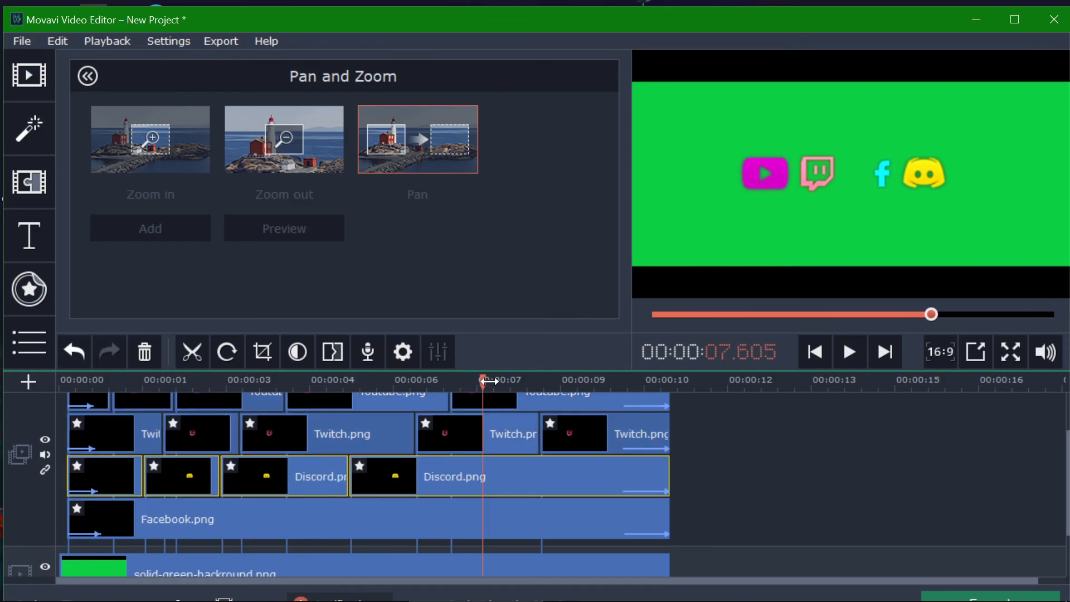
Split the Facebook overlay at four points along the timeline to make five segments.
drag(114, 380, 301, 380)
click(192, 356)
click(192, 355)
drag(301, 380, 67, 411)
click(192, 355)
Open the clip properties of the first Youtube segment and set its fade-out to 0.5 sec.
click(1027, 479)
drag(1067, 481, 1067, 440)
mouse_move(67, 381)
mouse_down()
mouse_move(49, 394)
mouse_move(62, 397)
mouse_up()
click(98, 455)
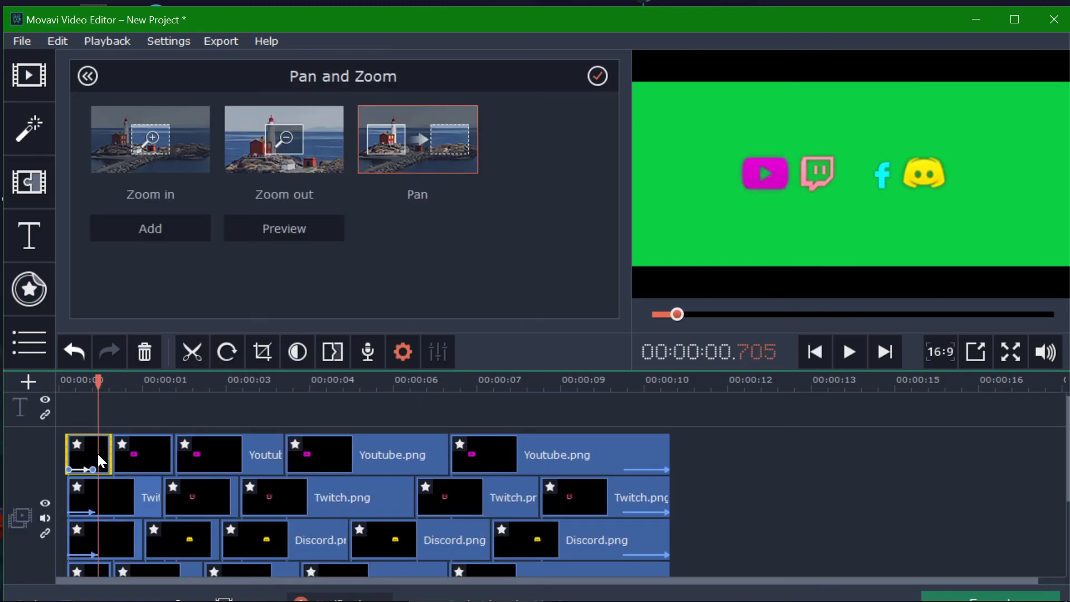
right_click(98, 454)
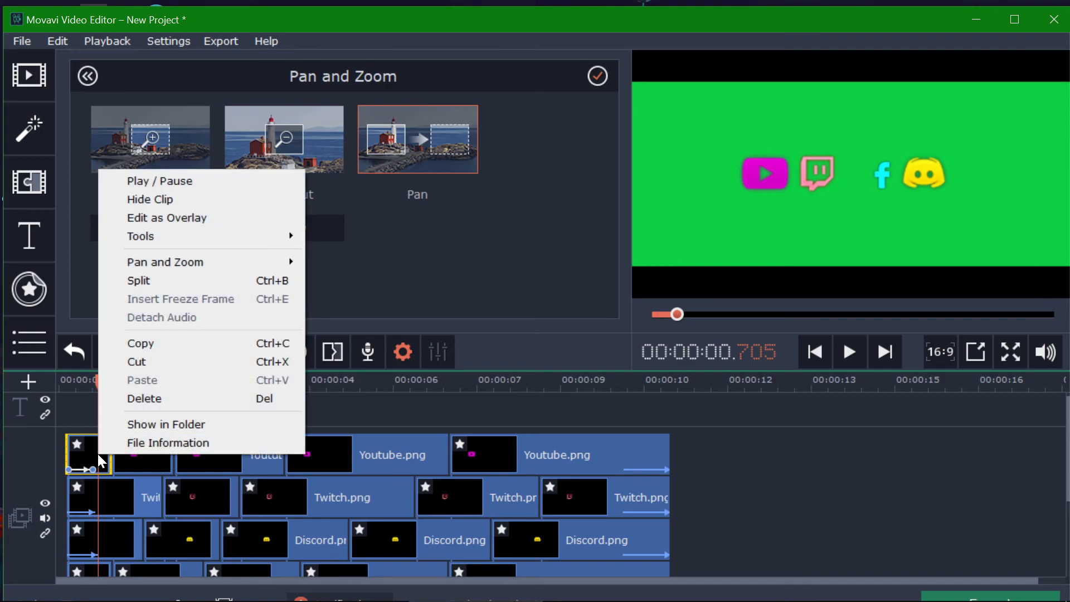
click(435, 304)
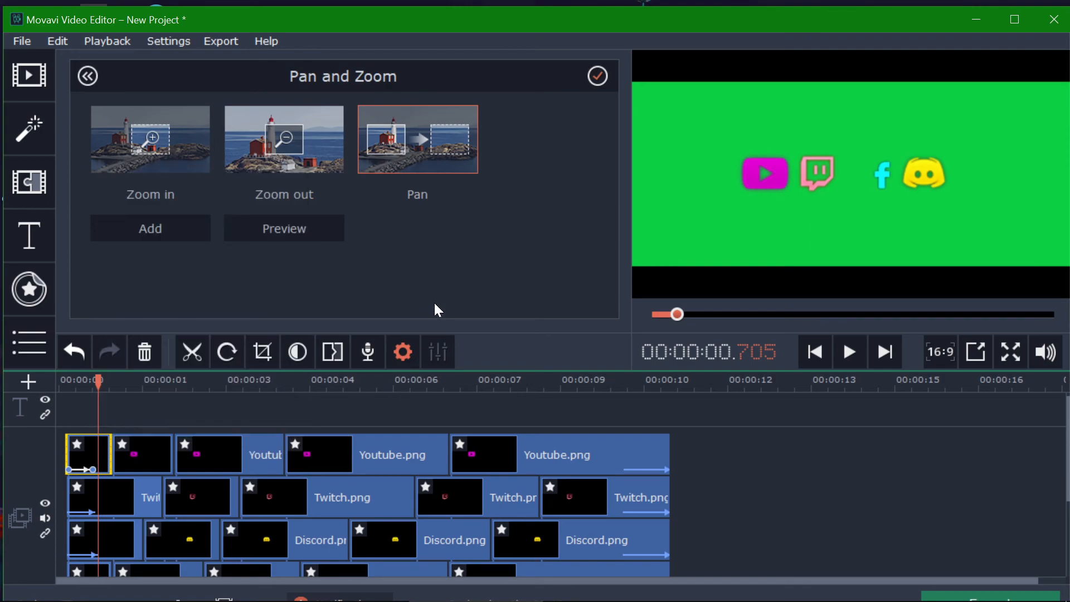
click(409, 342)
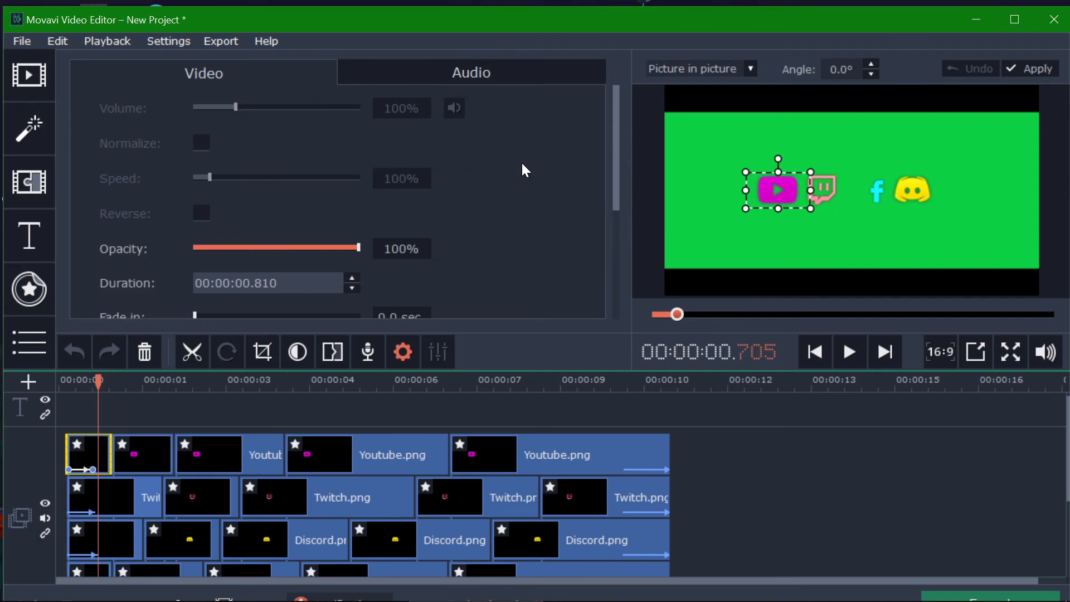
scroll(573, 196, down, 3)
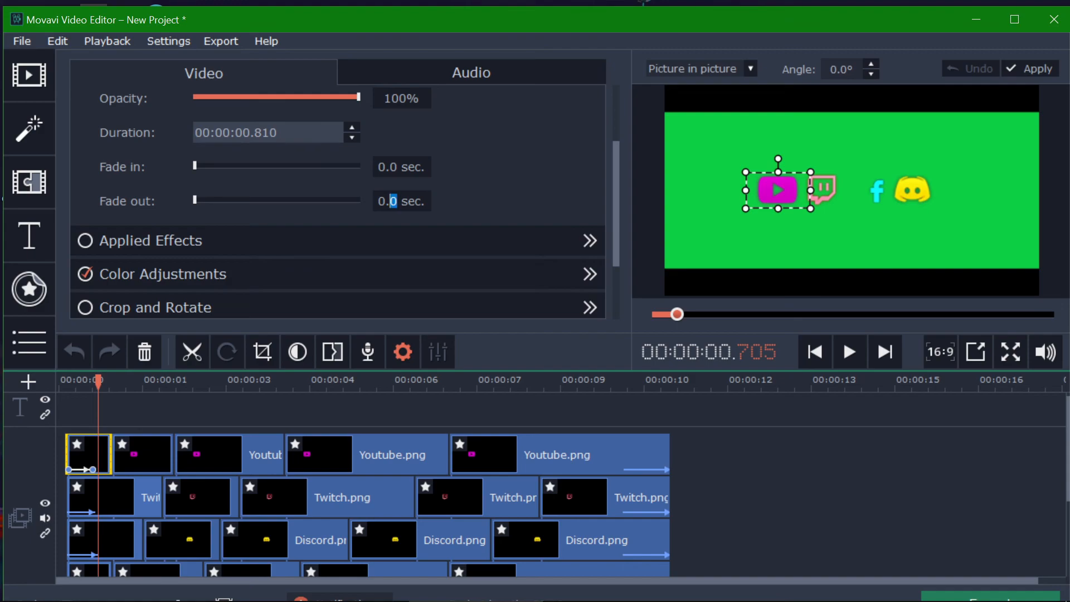
text(5)
Set the fade-out of the first Twitch, Discord and Facebook segments to 0.5 sec.
click(119, 503)
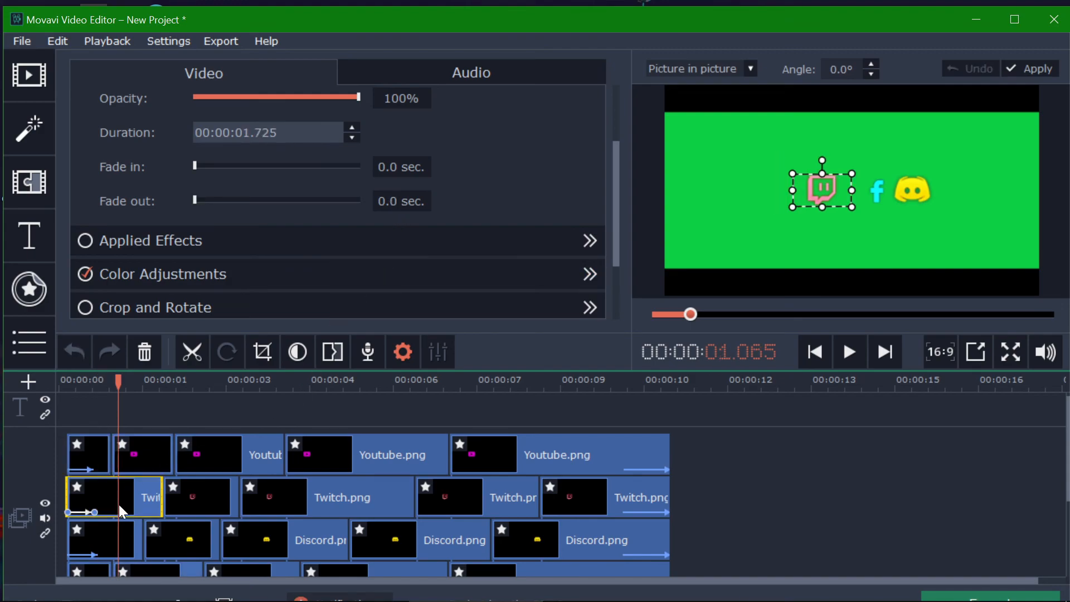
text(5)
click(116, 541)
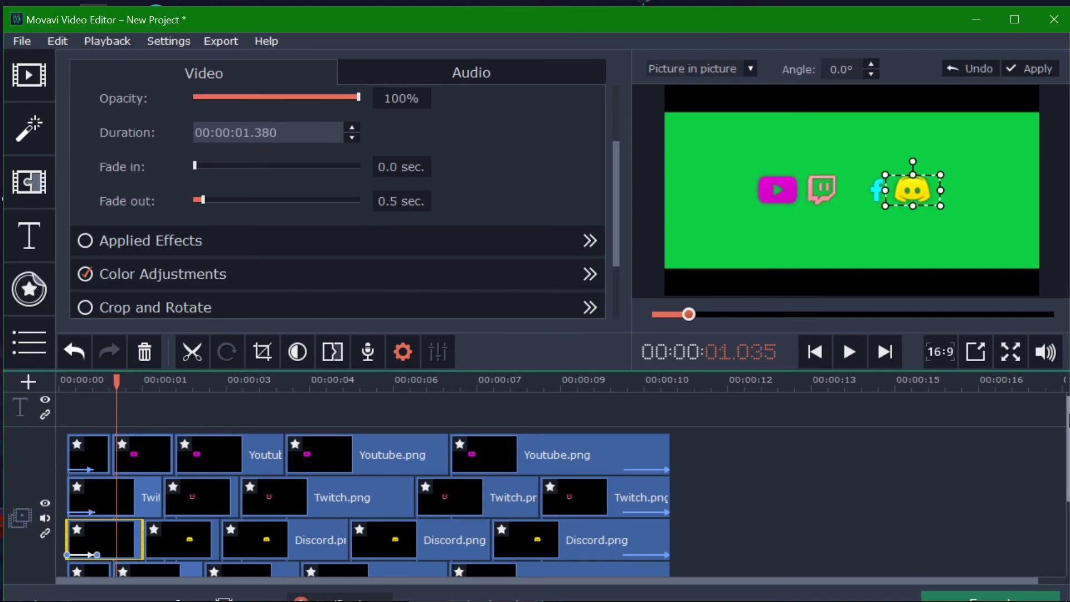
scroll(134, 482, down, 2)
click(99, 529)
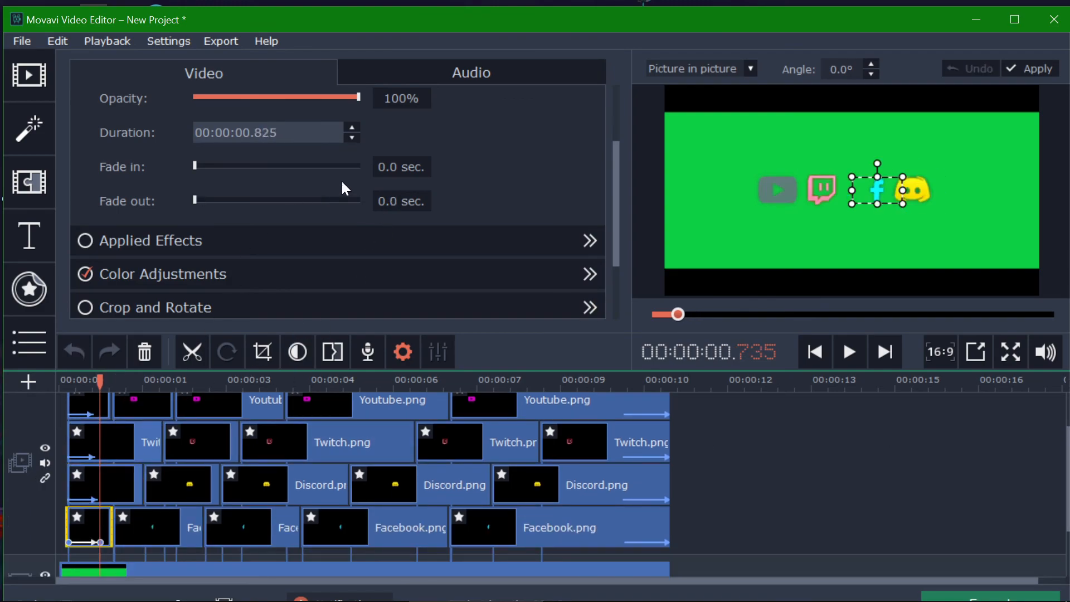
text(5)
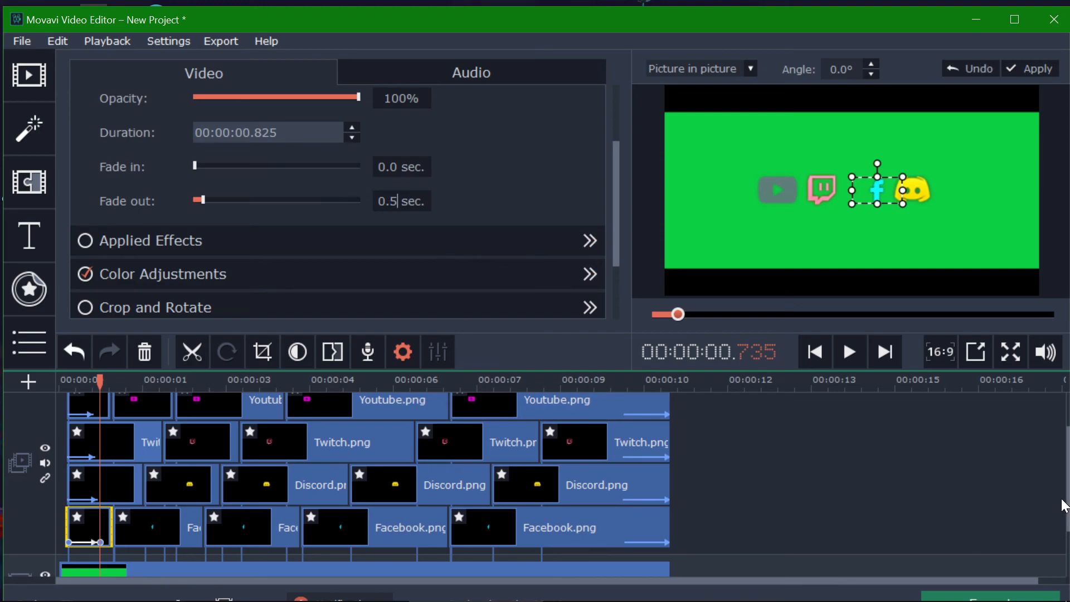
Set both the fade-in and fade-out of the second and third Youtube segments to 0.5 sec.
drag(1069, 492, 1068, 455)
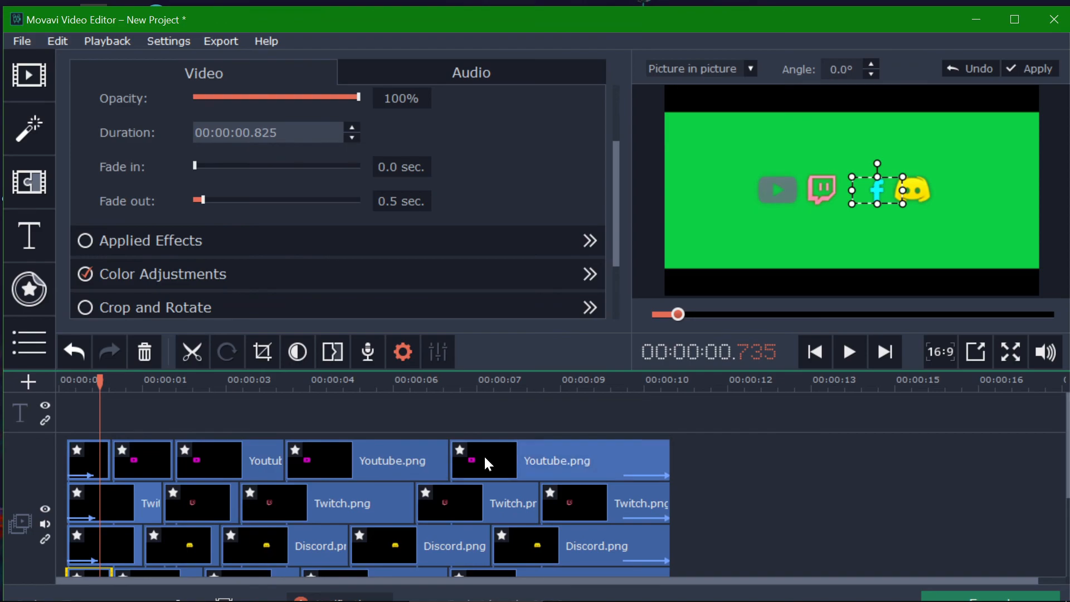
click(155, 453)
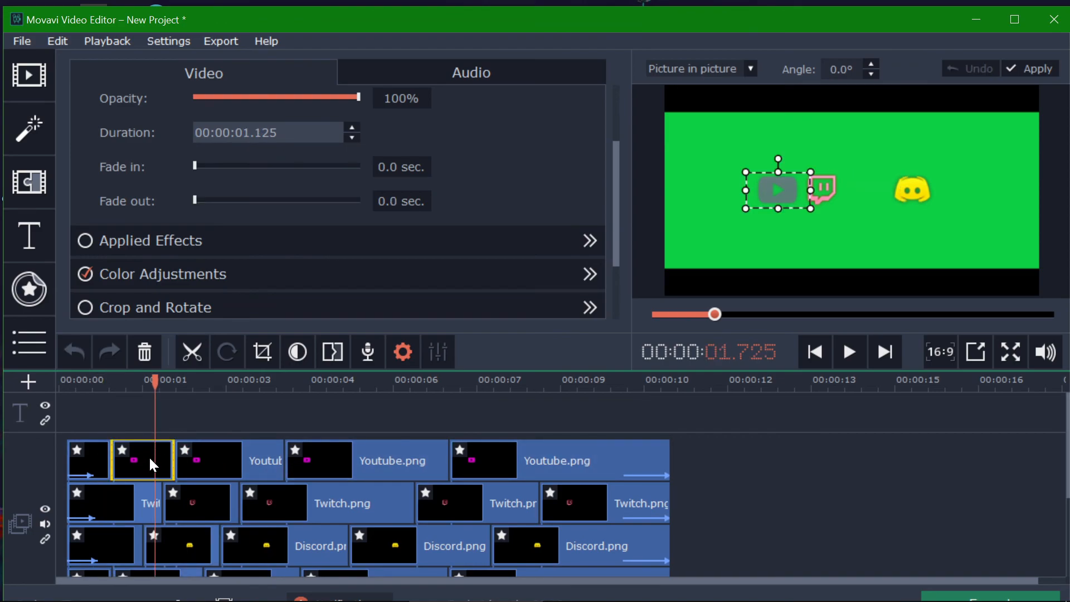
text(5)
double_click(394, 201)
text(5)
click(223, 457)
double_click(393, 167)
text(55)
Give the fourth Youtube segment 0.5 sec. fades at both ends and the last one a 0.5 sec. fade-in with 0.0 sec. fade-out.
click(357, 458)
double_click(394, 167)
text(5)
double_click(393, 202)
text(5)
click(516, 454)
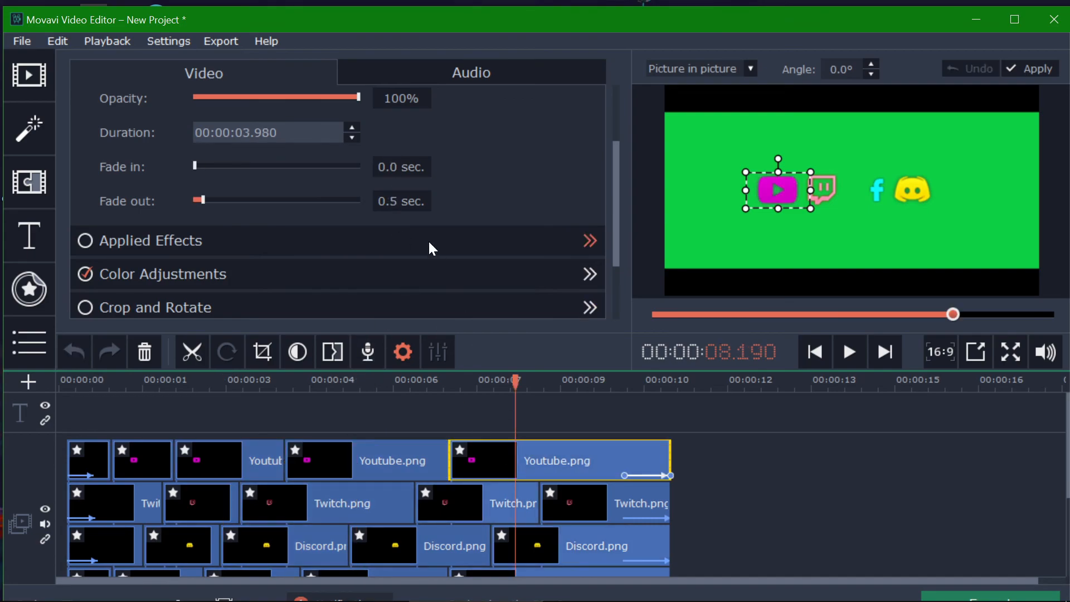
text(0)
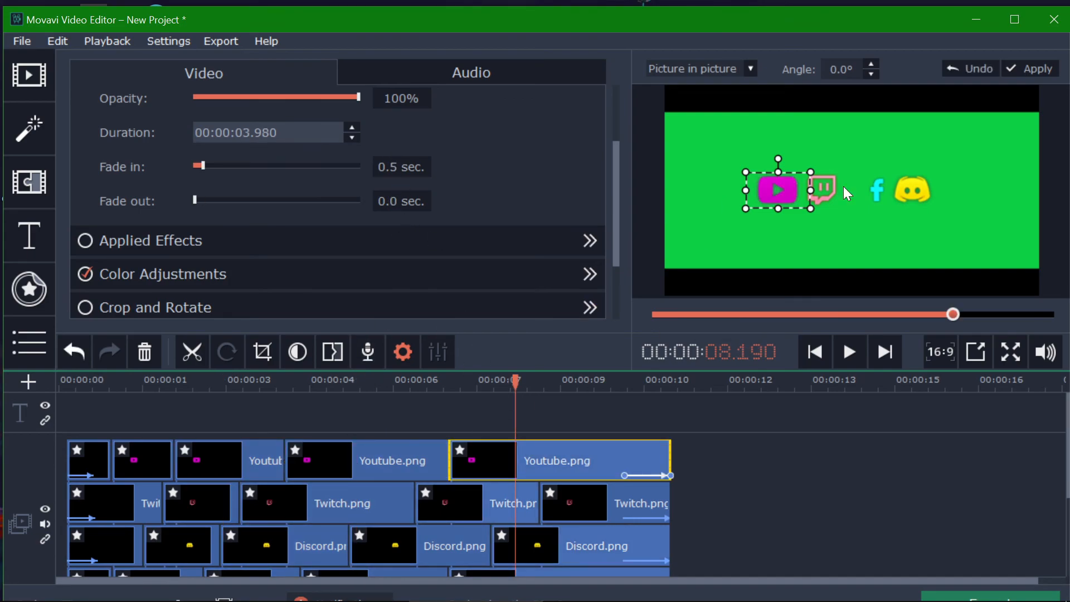
Set the fade-in and fade-out of the second and third Twitch segments to 0.5 sec.
click(181, 504)
double_click(393, 168)
text(5)
drag(388, 201, 427, 201)
text(5)
click(321, 504)
double_click(393, 167)
text(5)
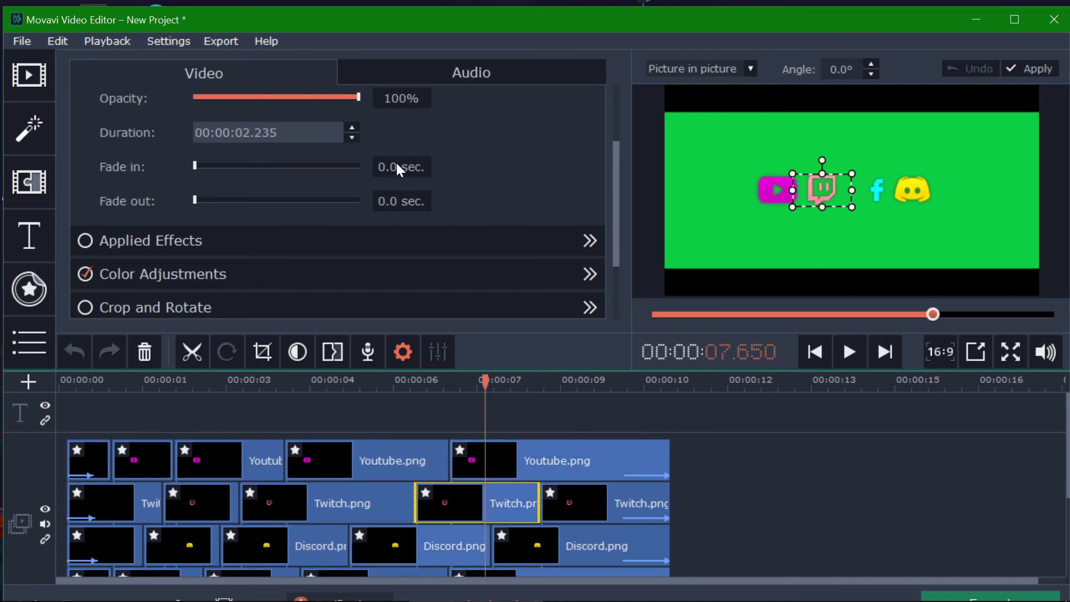
Give the fourth Twitch segment 0.5 sec. fades at both ends and set the last Twitch segment's fade-out to 0.0 sec.
double_click(399, 167)
text(5)
double_click(394, 201)
text(5)
click(616, 504)
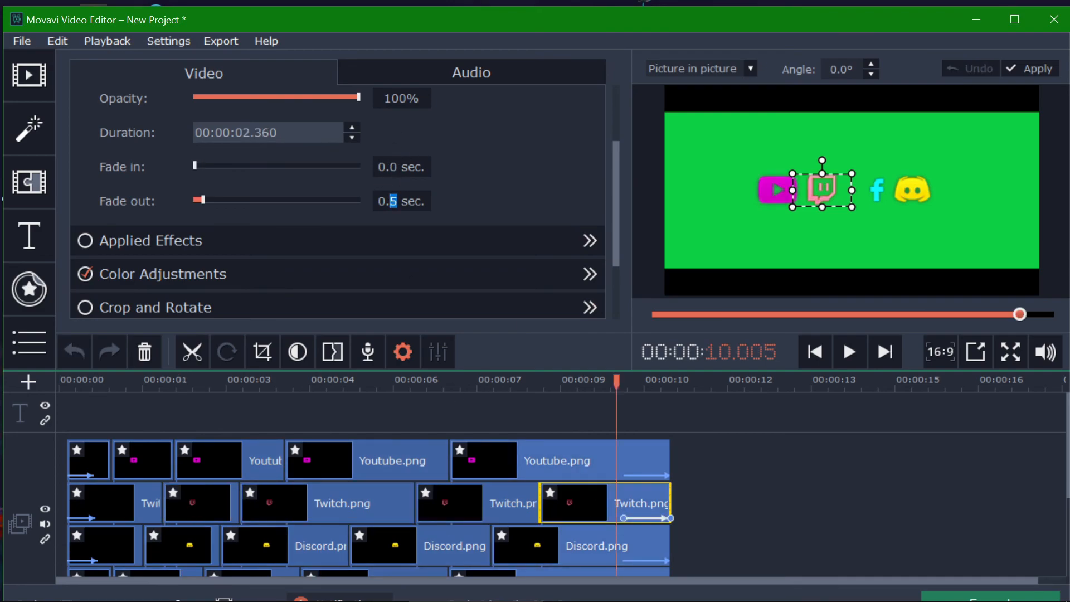
text(0)
Set the last Discord segment's fade-out to 0.0 sec. and its fade-in to 0.5 sec.
scroll(960, 472, down, 2)
click(597, 462)
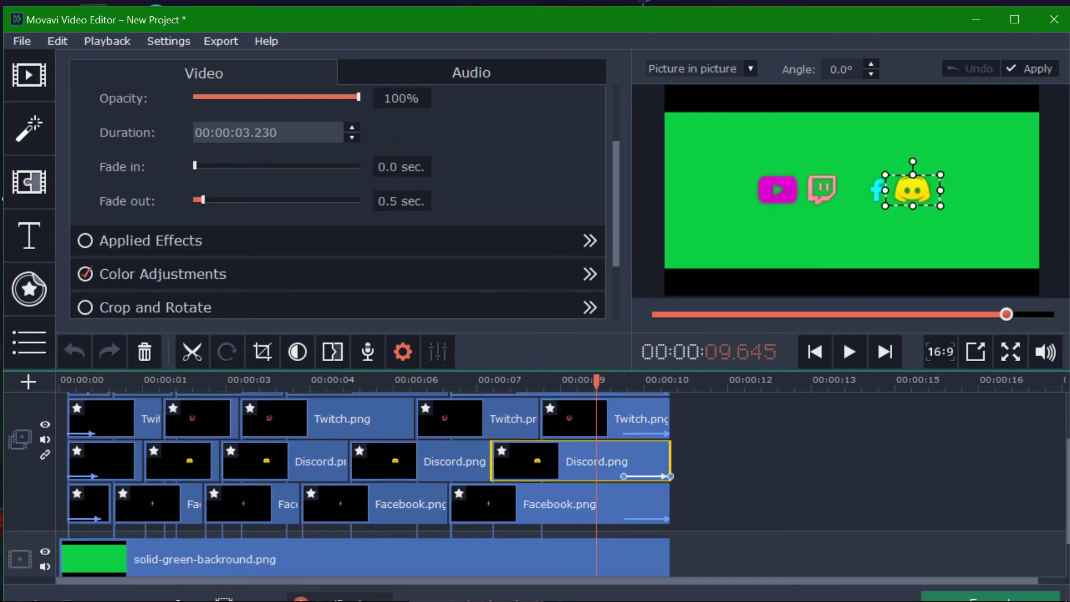
text(0)
double_click(394, 167)
text(5)
Set the fade-out and fade-in of the fourth Discord segment to 0.5 sec.
click(469, 462)
double_click(394, 201)
text(5)
click(398, 167)
text(5)
Give the third Discord segment 0.5 sec. fades at both ends and set the second one's fade-out to 0.5 sec.
click(313, 463)
double_click(394, 167)
text(5)
double_click(410, 201)
double_click(394, 201)
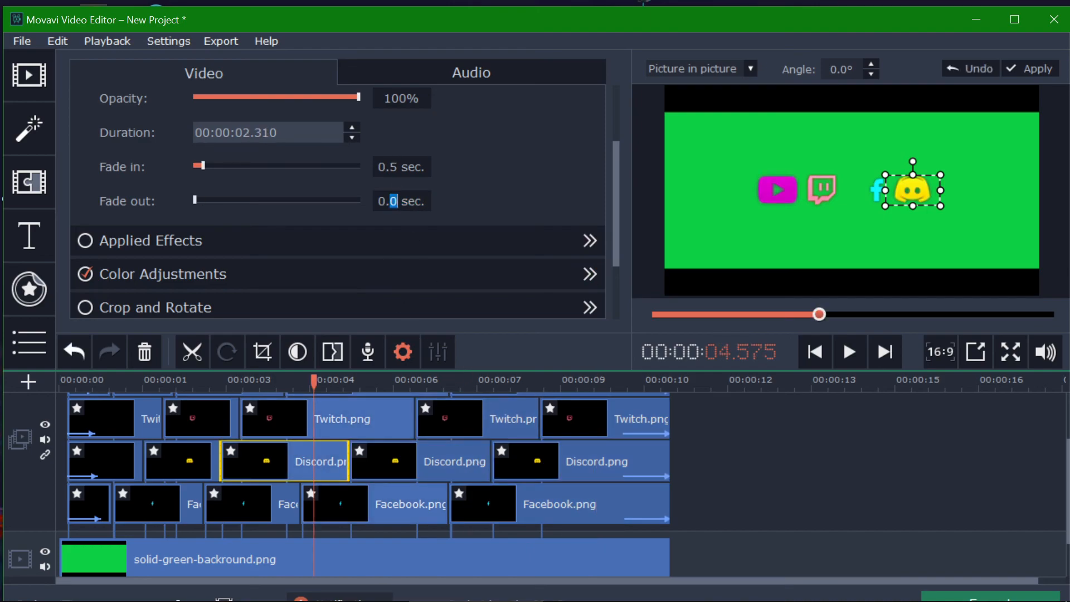
text(5)
click(200, 462)
double_click(394, 201)
text(5)
Give the second to fourth Facebook segments 0.5 sec. fades at both ends and the last one a 0.5 sec. fade-in with 0.0 sec. fade-out.
click(187, 513)
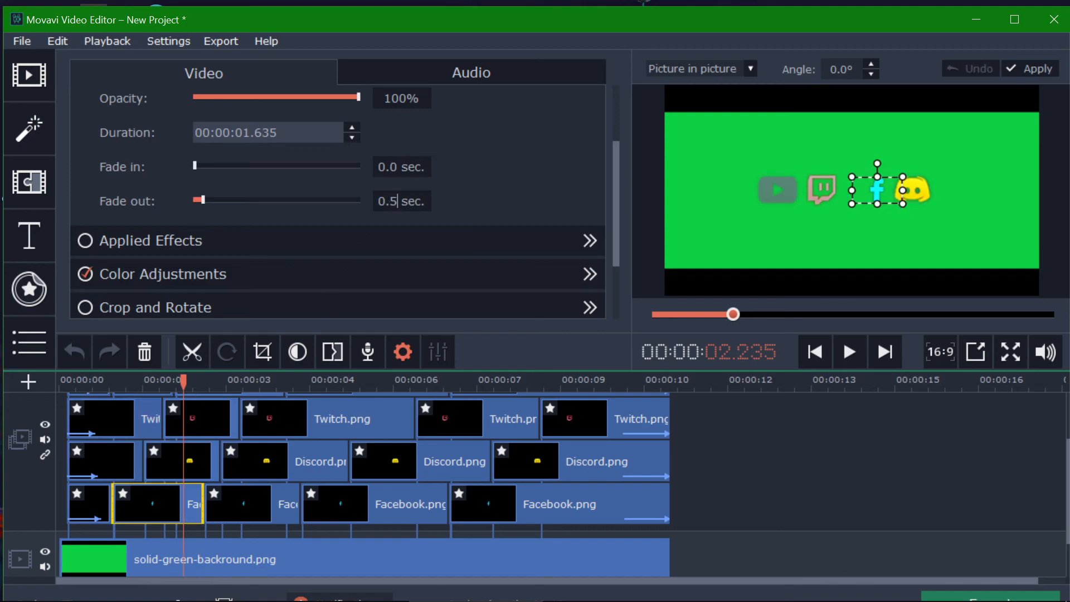
click(260, 505)
click(394, 504)
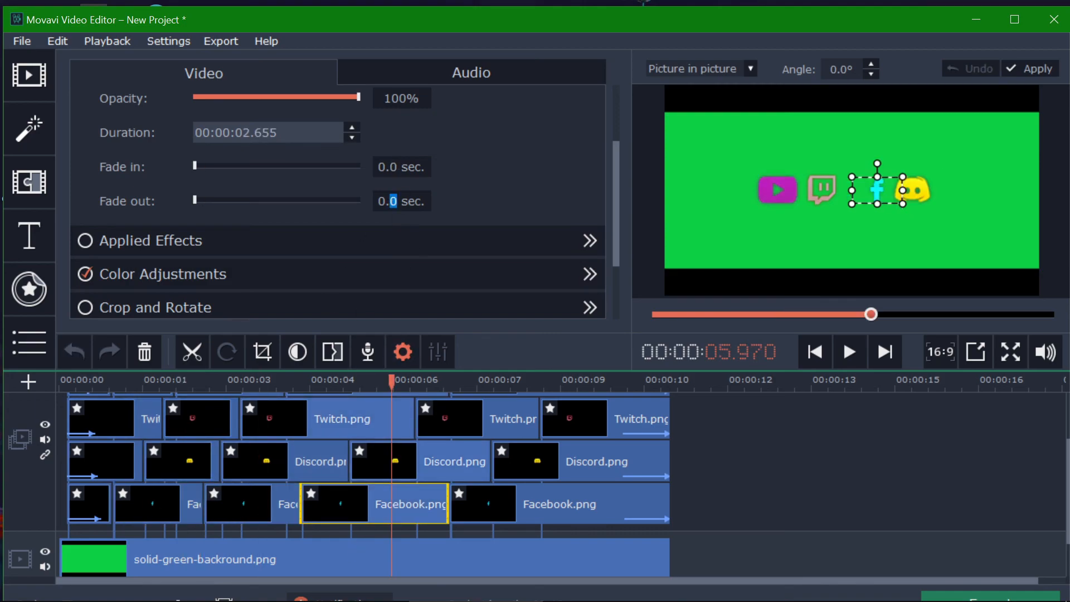
click(555, 504)
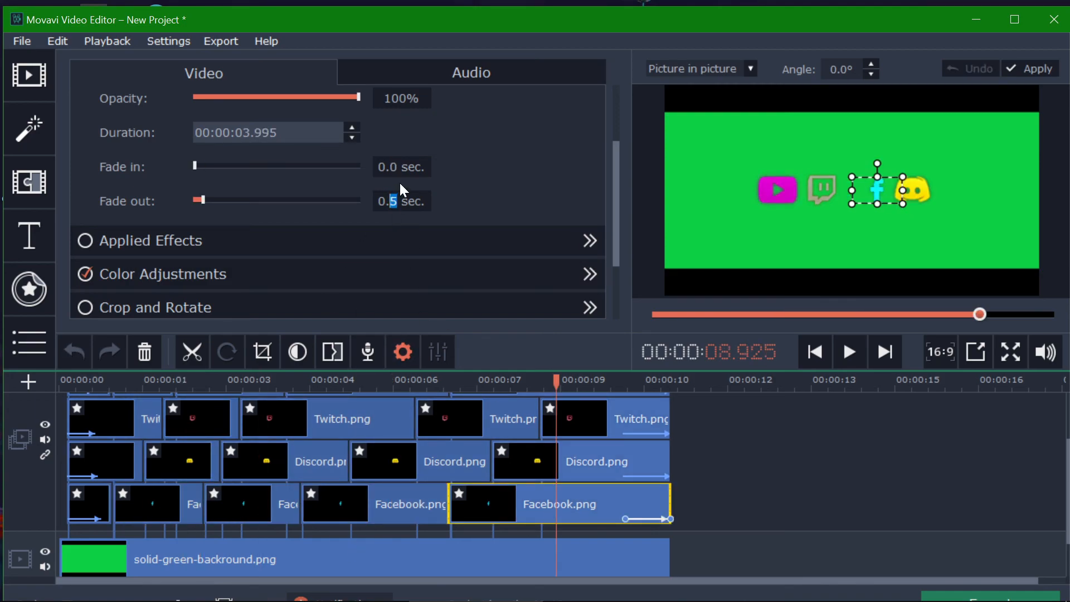
double_click(394, 166)
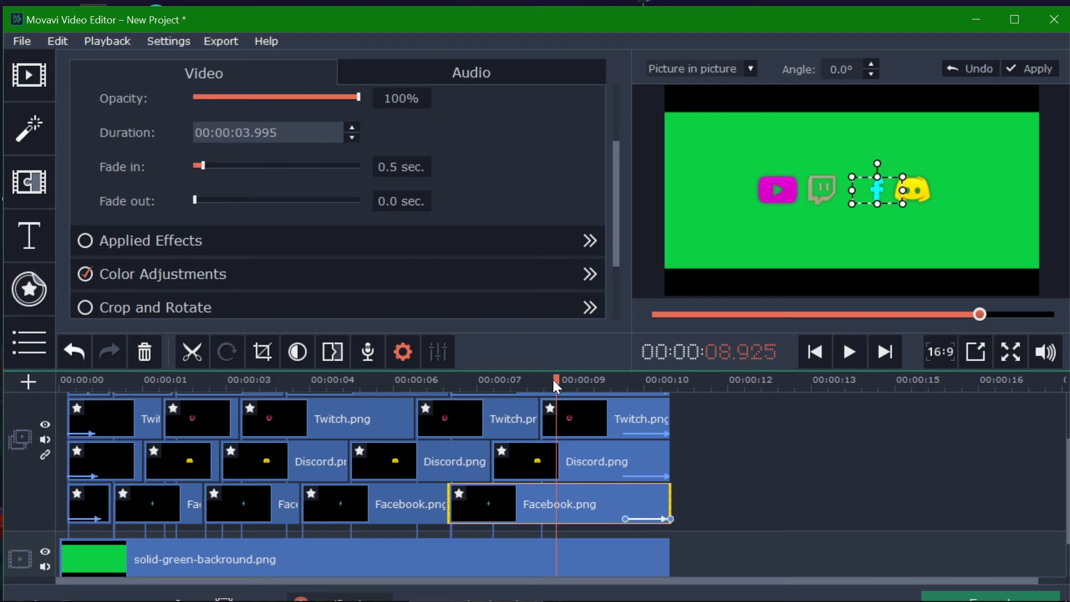
Play the whole timeline from the beginning to check the icons' slides and fades.
drag(556, 383, 48, 403)
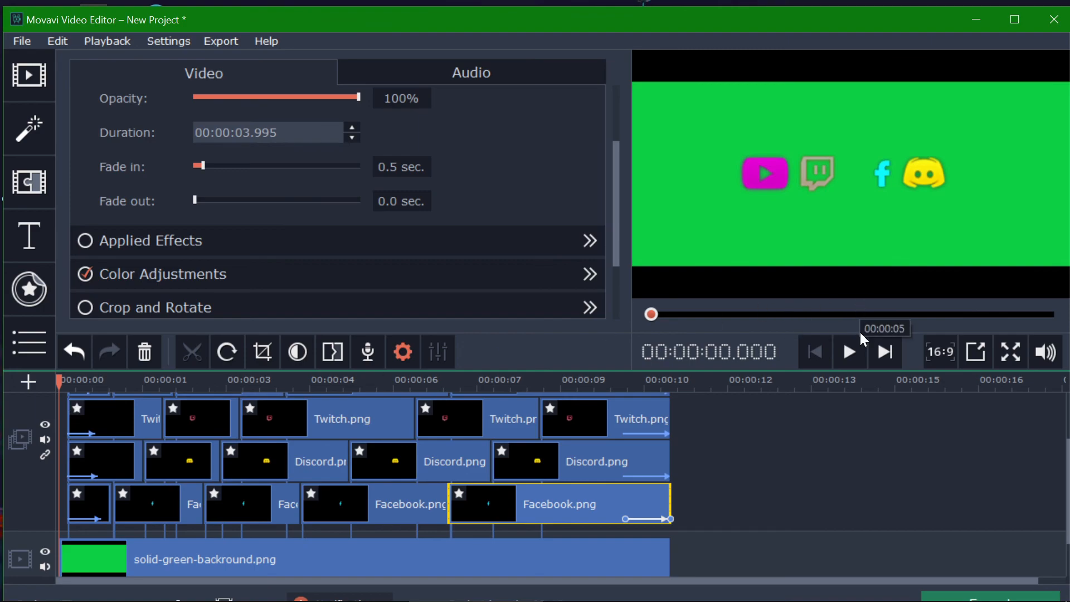
click(848, 353)
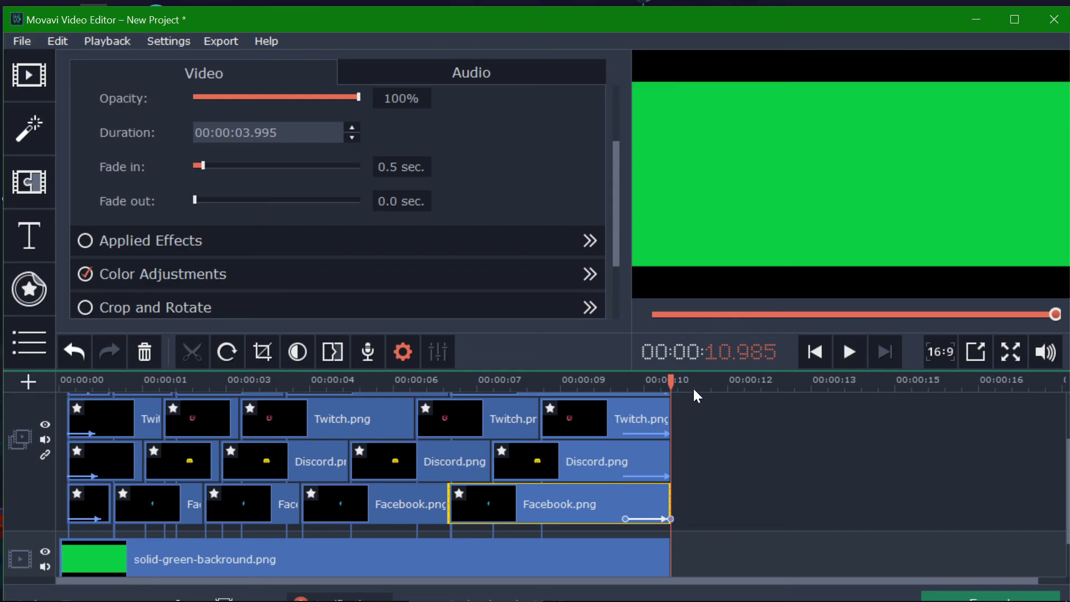
scroll(698, 394, up, 2)
Save the project in the Projects folder under the name "flashy logos".
click(23, 42)
click(72, 210)
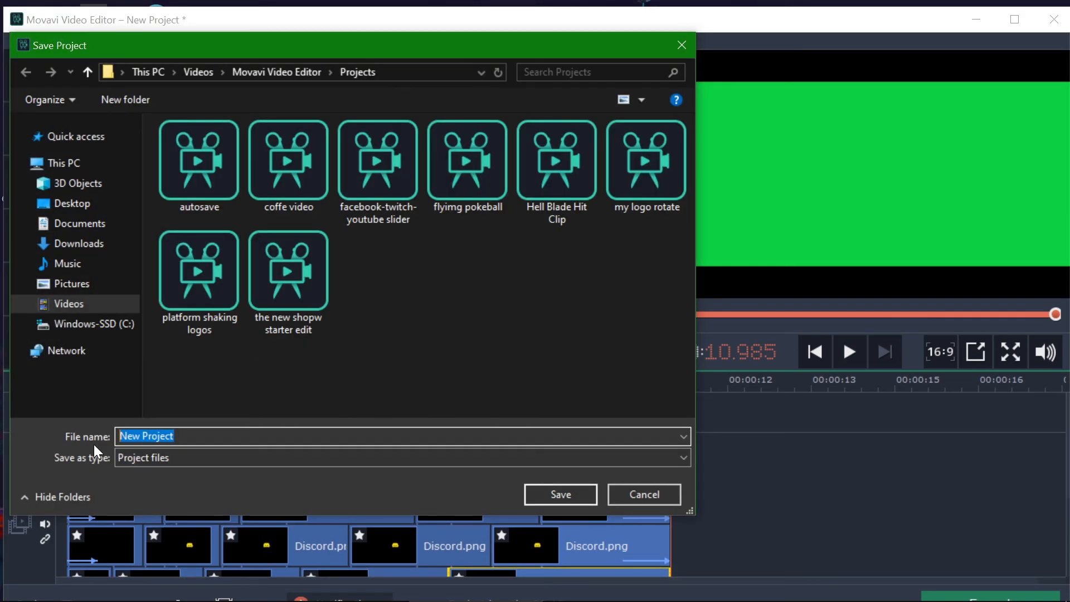
text(flashy logos)
click(561, 494)
Export the video as the MP4 file "flashy logos" in Highest quality to the Movavi Library folder and close the completion message.
click(219, 40)
click(231, 62)
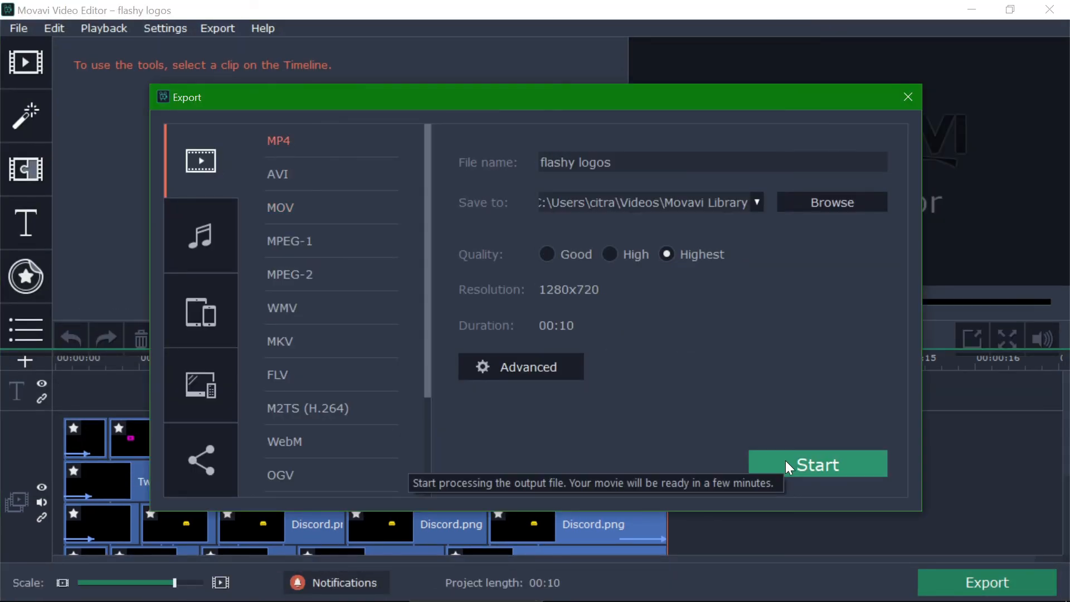
click(785, 460)
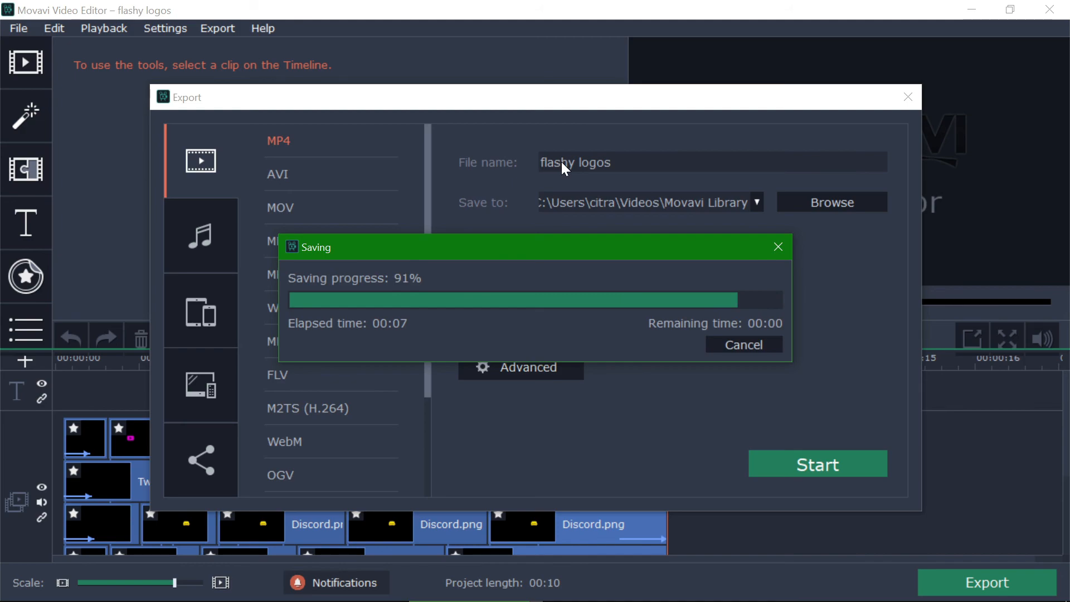
click(654, 351)
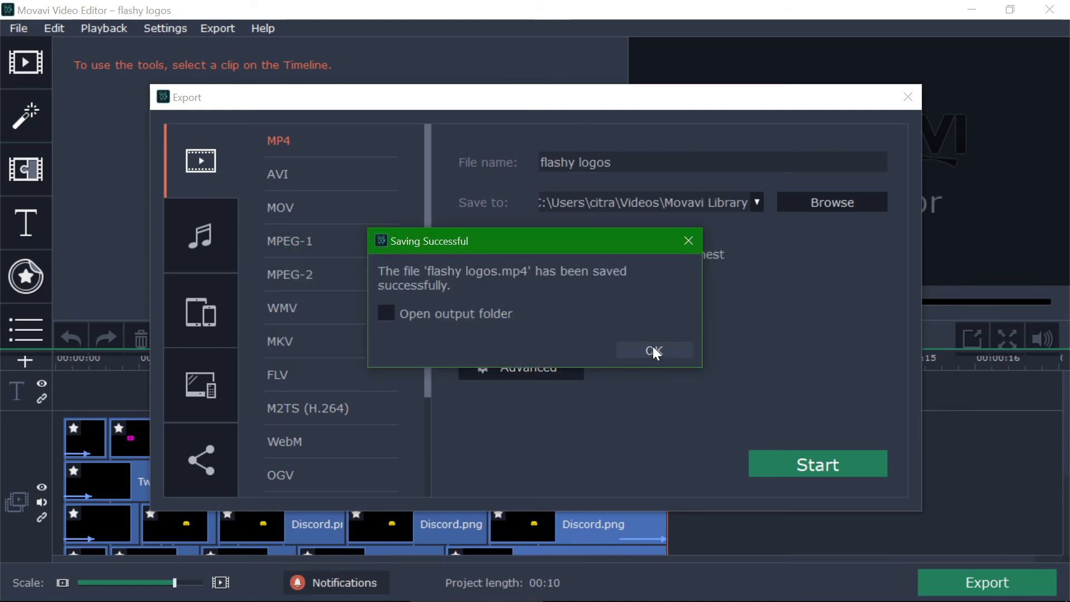